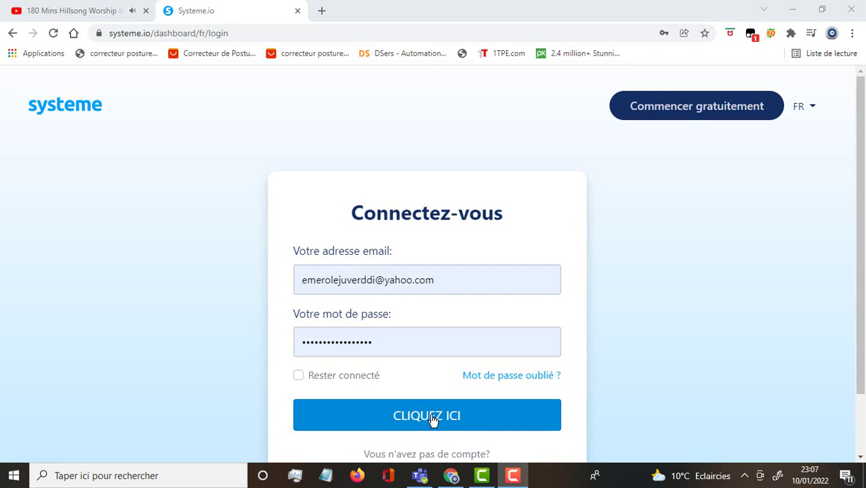
Step: Log in with the prefilled account credentials and open the affiliate dashboard (Tableau de bord affilié)
left_click(432, 419)
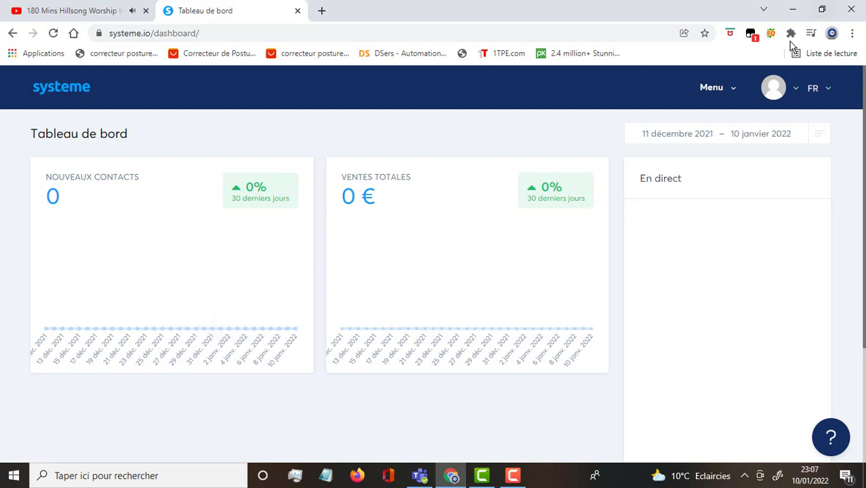
left_click(732, 93)
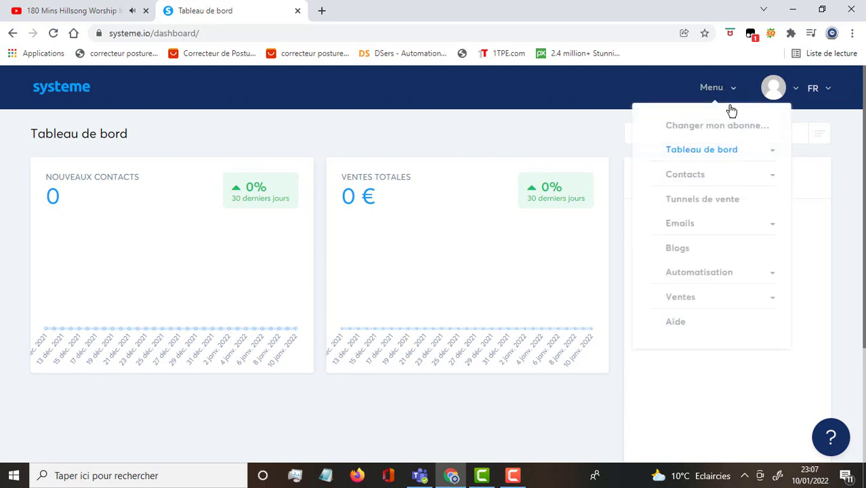
left_click(727, 152)
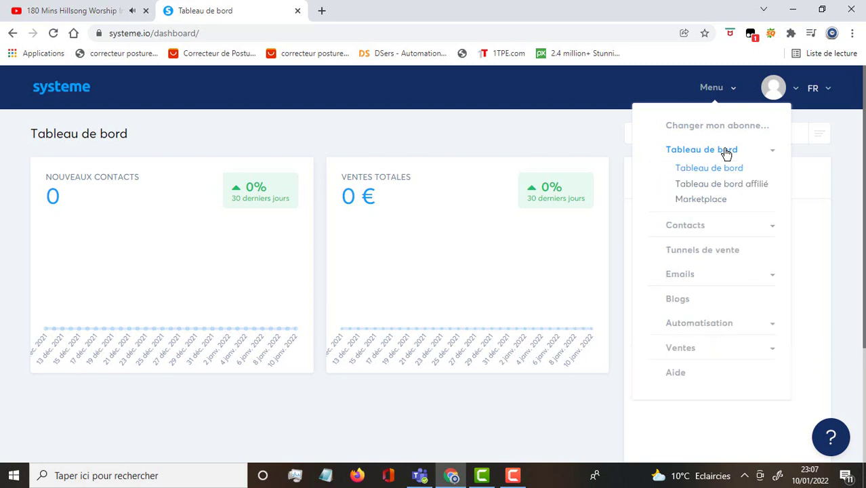
left_click(716, 187)
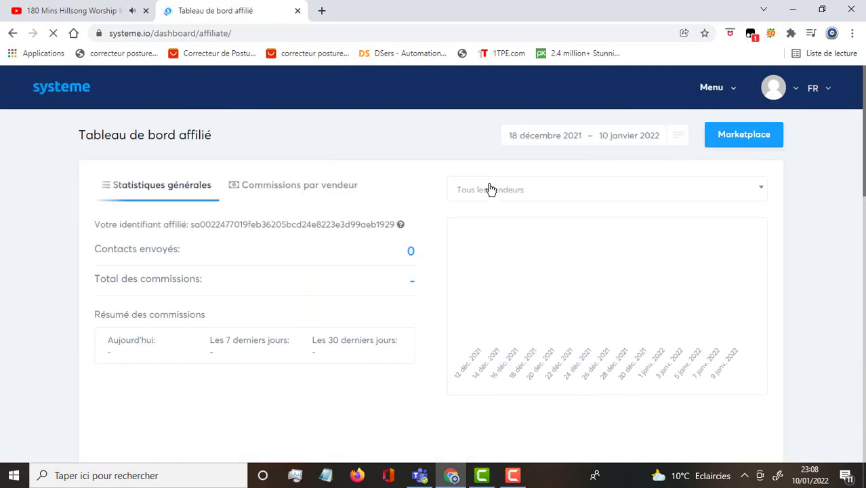
Step: Examine the affiliate identifier, the commission summary and the affiliate link for promoting systeme.io
scroll(195, 134, "down", 3)
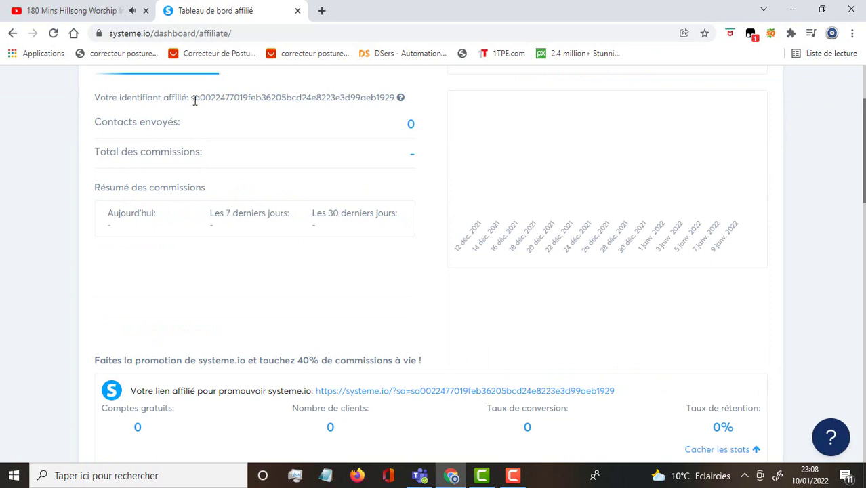
left_click_drag(194, 97, 300, 127)
scroll(300, 127, "down", 3)
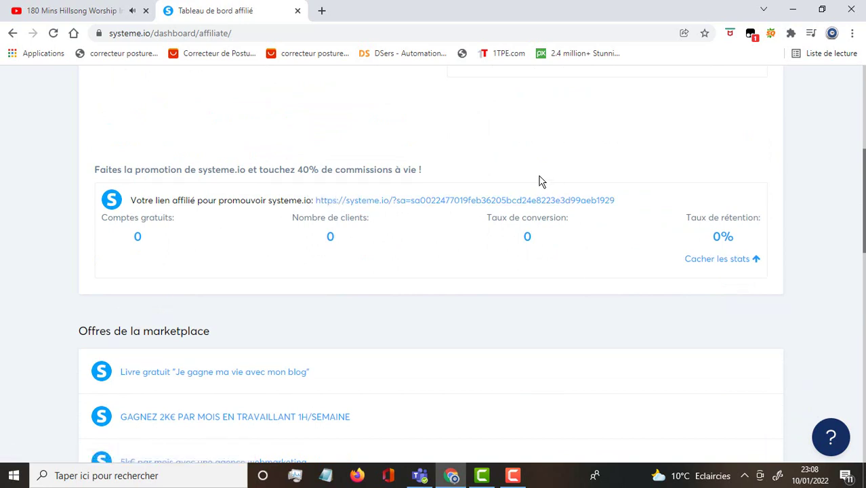
left_click_drag(623, 209, 317, 198)
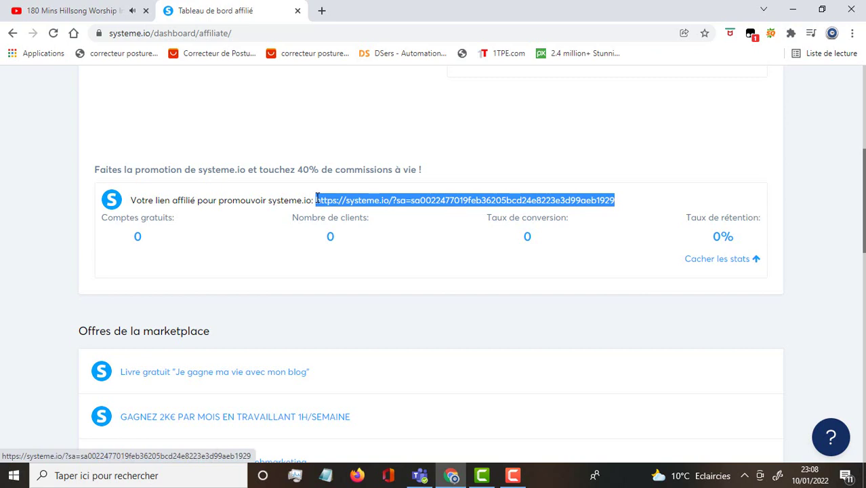
left_click(444, 234)
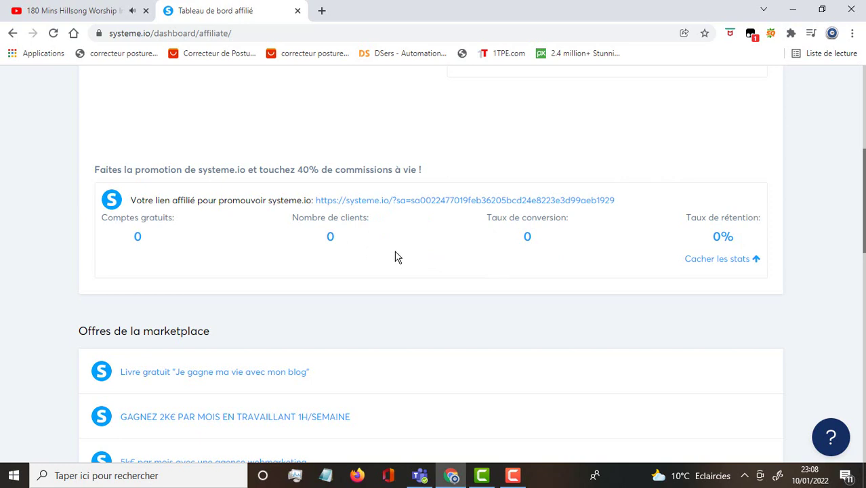
Step: Open the marketplace offer "Je gagne ma vie avec mon blog" and review its commission rates, promotion links and description
scroll(399, 248, "down", 3)
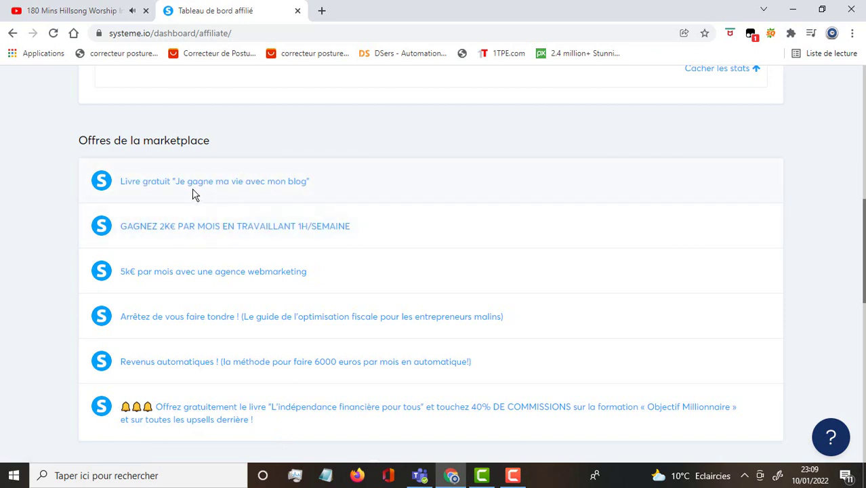
left_click(255, 187)
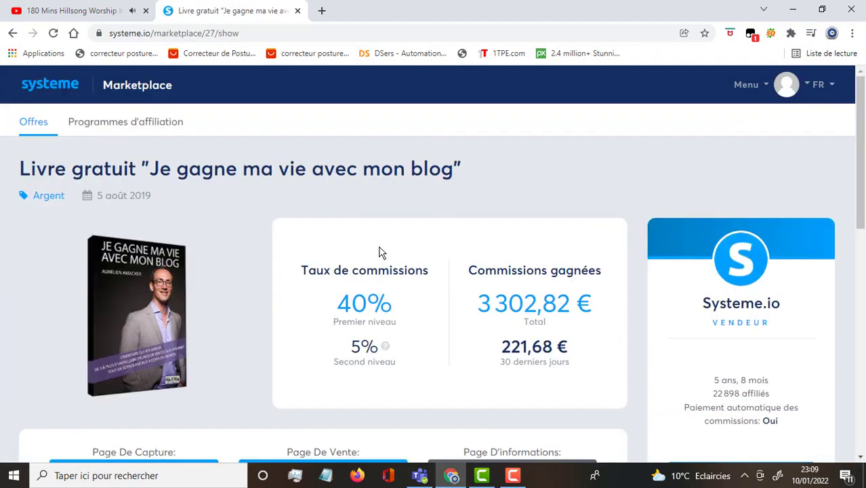
scroll(352, 271, "down", 2)
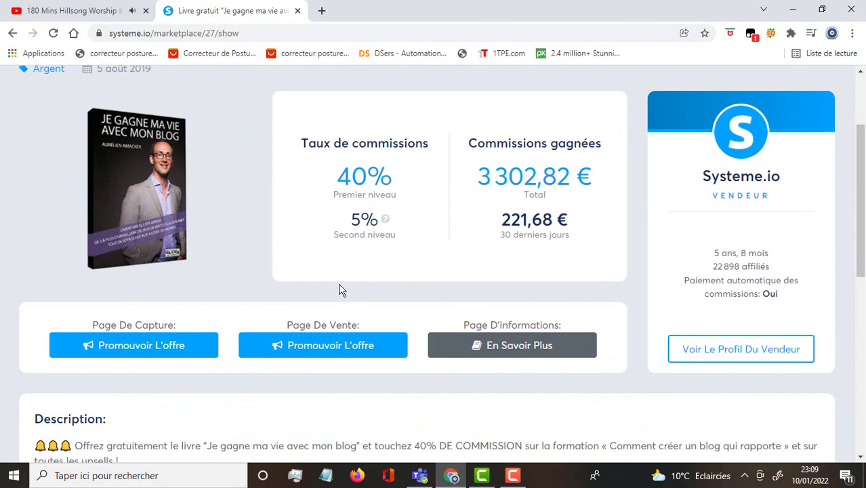
scroll(341, 290, "up", 2)
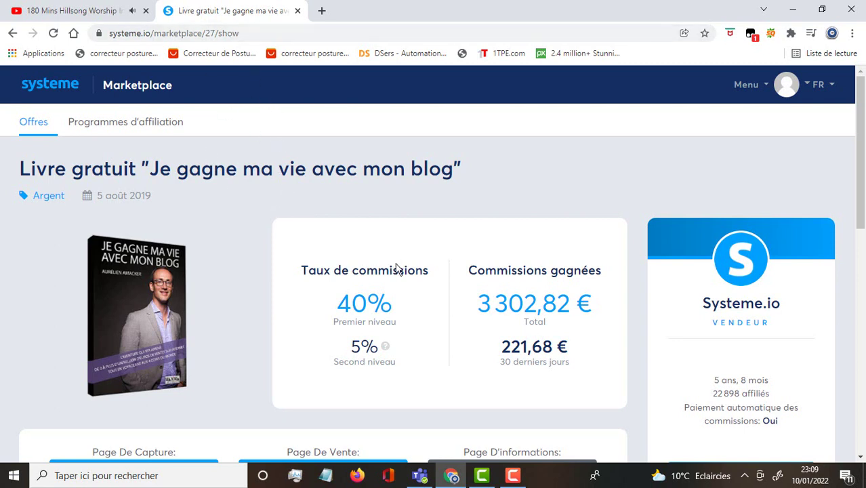
scroll(399, 270, "down", 1)
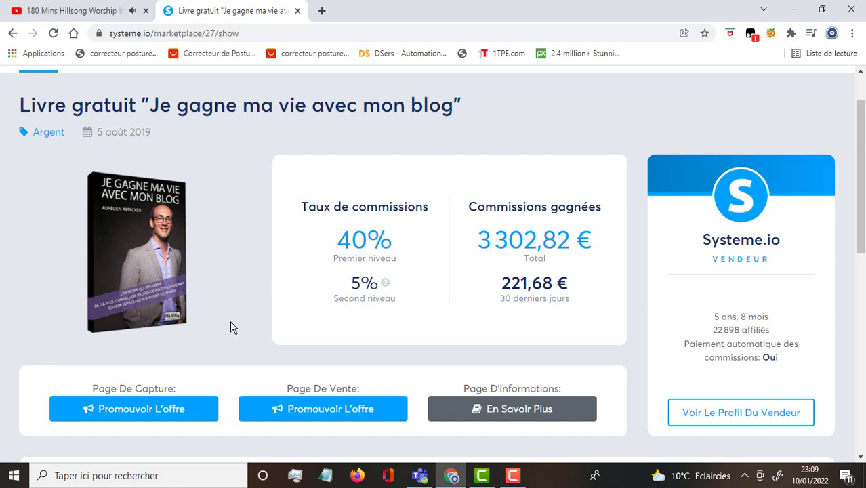
scroll(231, 328, "down", 2)
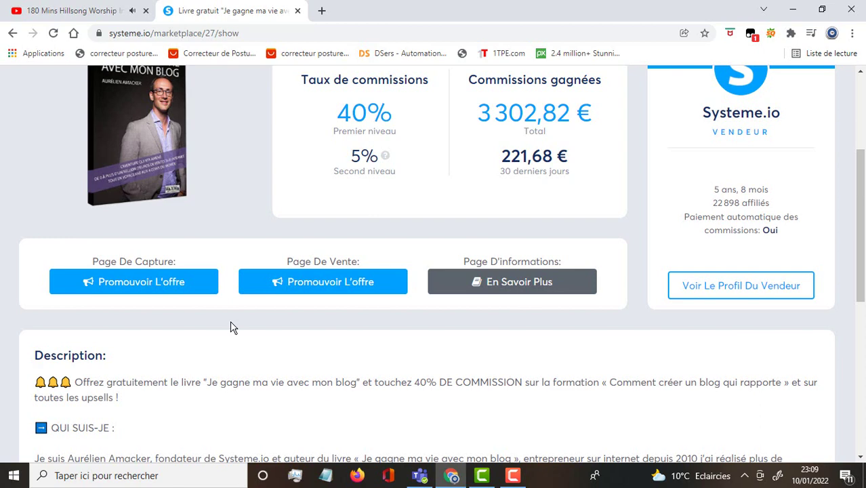
scroll(231, 326, "up", 3)
scroll(365, 260, "down", 3)
scroll(367, 262, "down", 5)
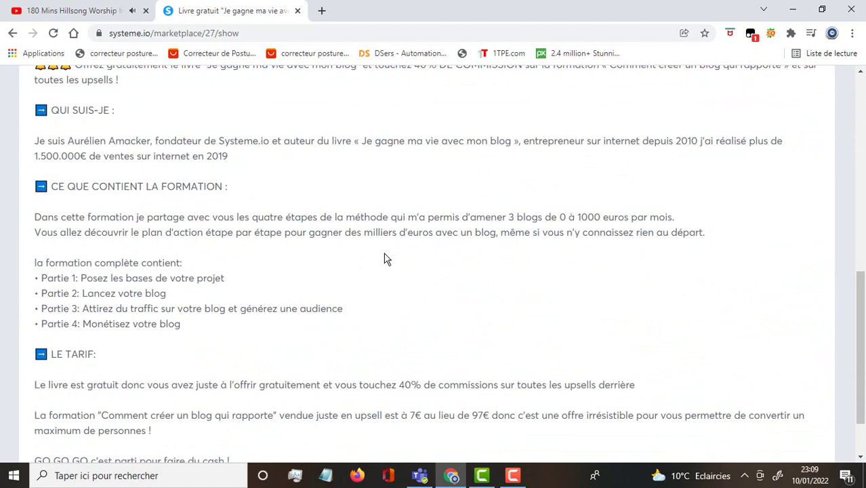
scroll(385, 259, "down", 2)
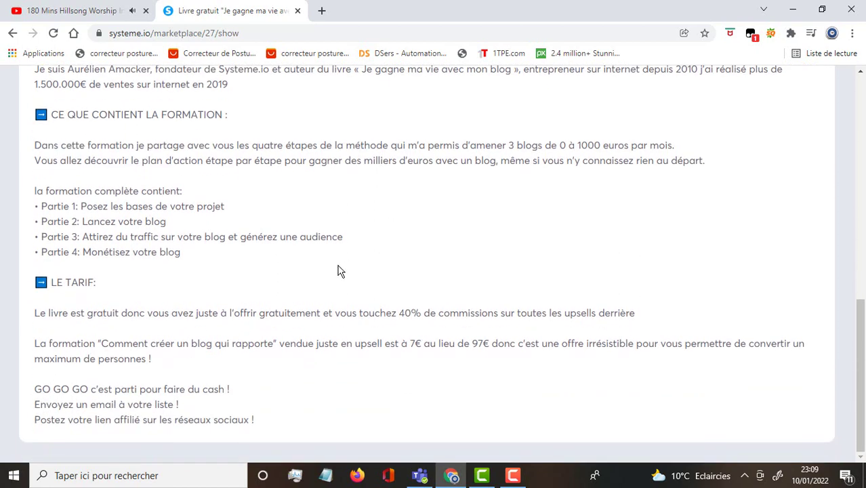
scroll(340, 271, "up", 8)
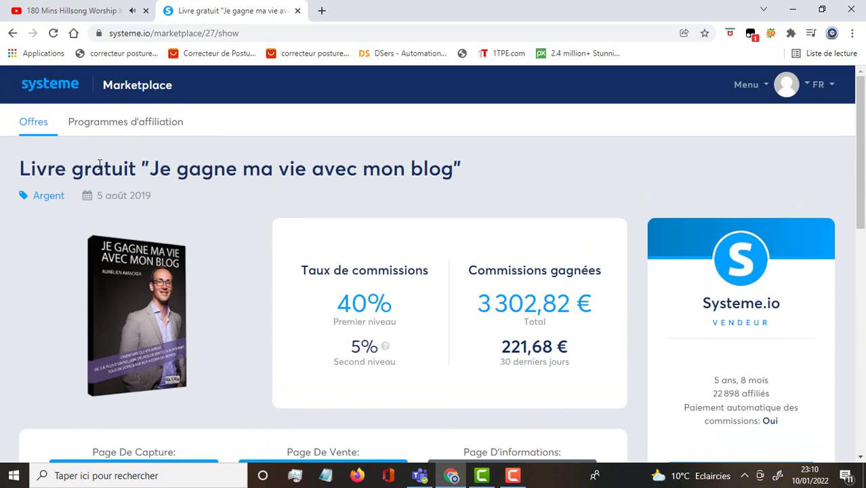
Step: Return to the affiliate dashboard and browse the marketplace offers through to page 5
left_click(11, 33)
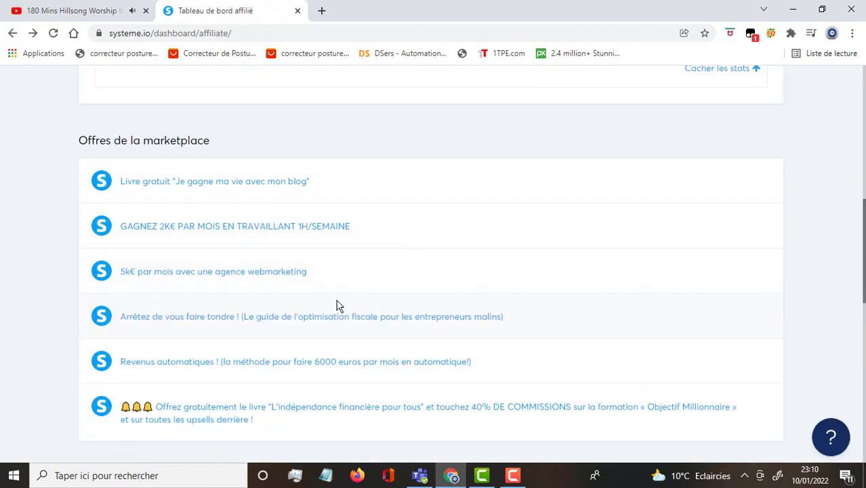
scroll(339, 307, "down", 2)
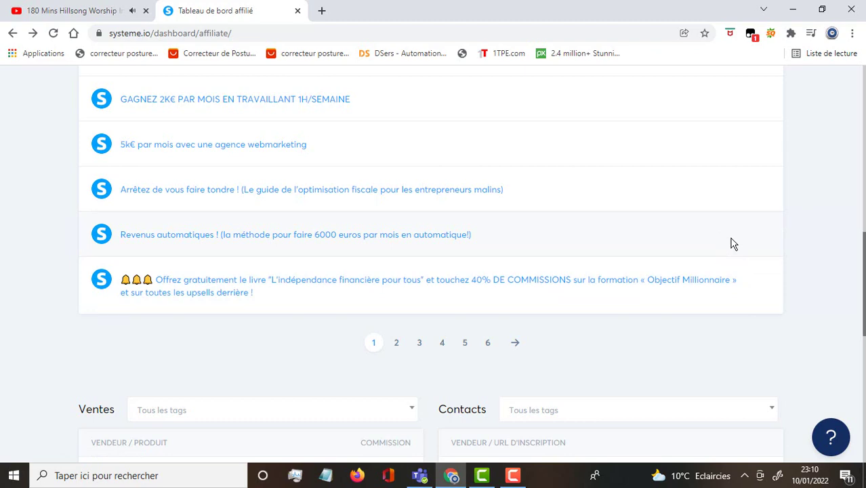
left_click(515, 344)
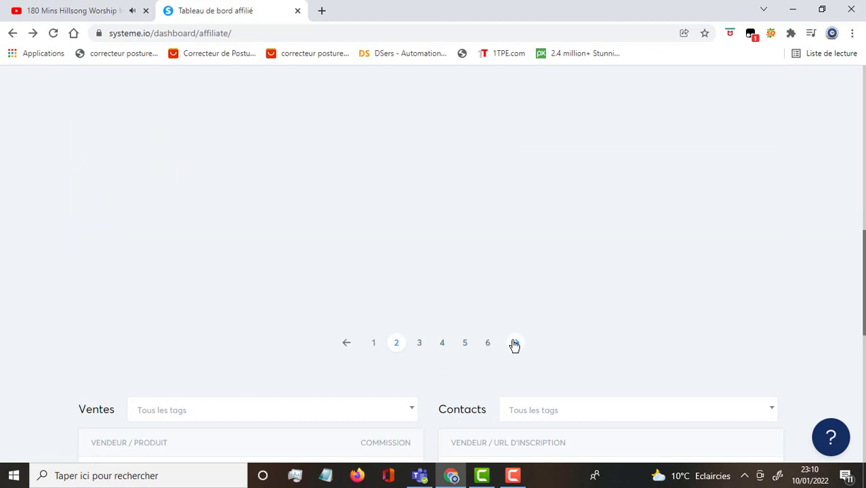
scroll(300, 249, "up", 5)
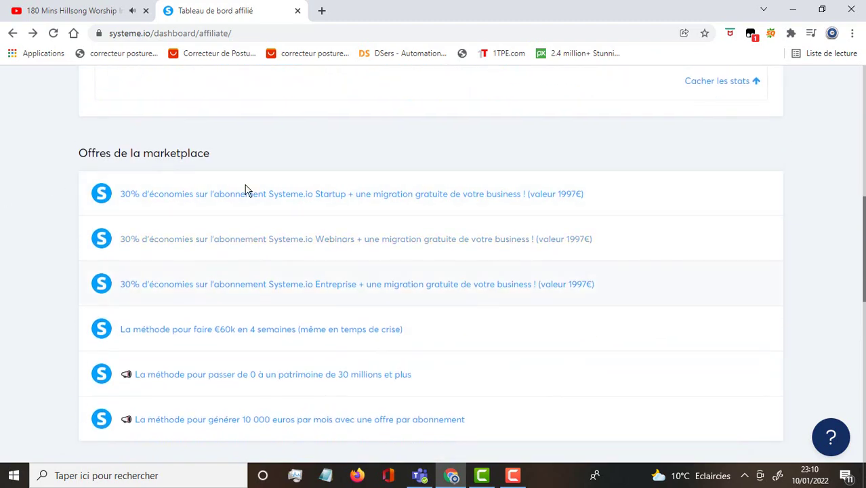
scroll(620, 264, "down", 1)
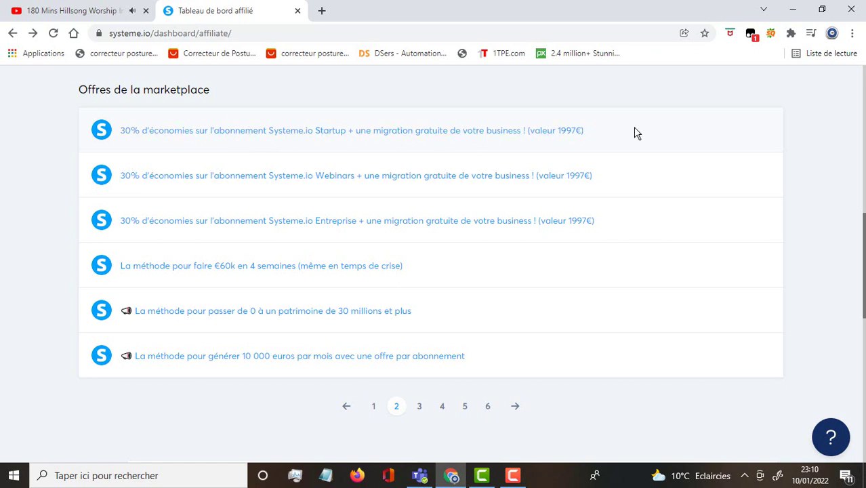
left_click(514, 407)
left_click(517, 408)
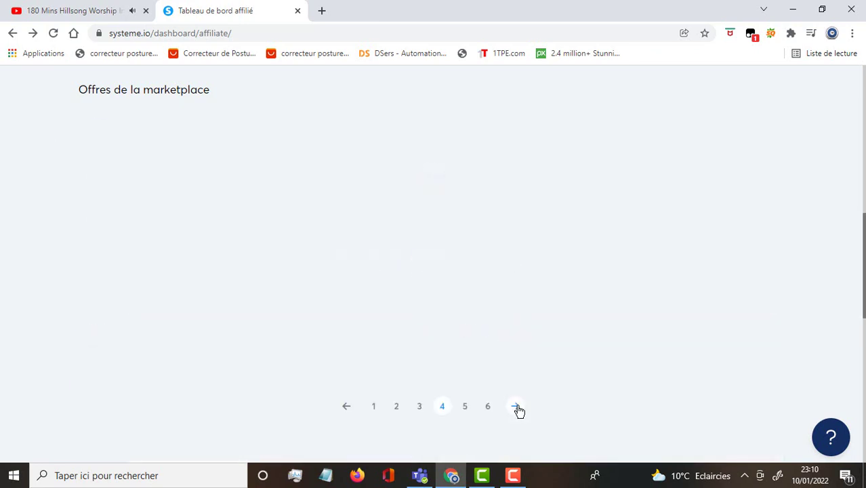
left_click(517, 407)
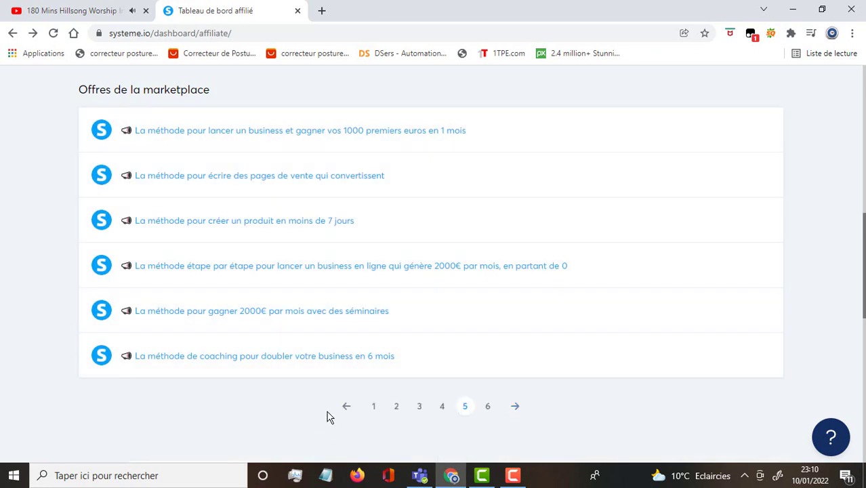
Step: Open the offer on launching an online business that generates 2000€ per month and copy its capture page's promotion link
left_click(354, 273)
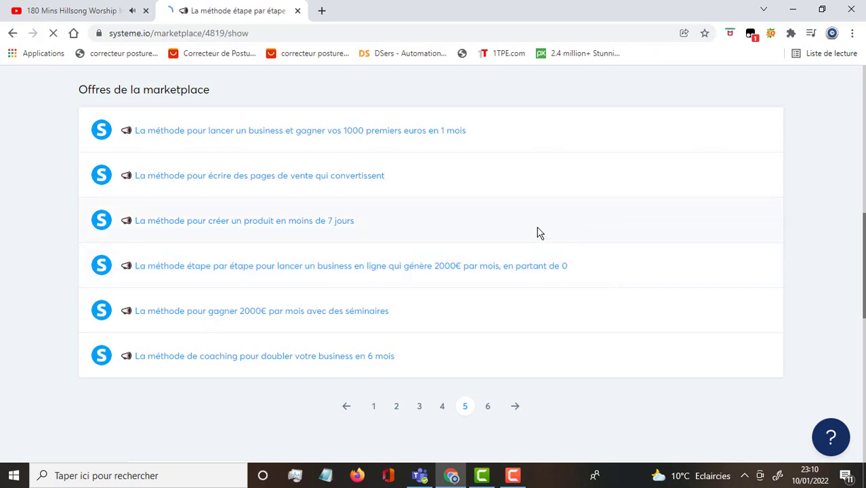
scroll(313, 210, "down", 2)
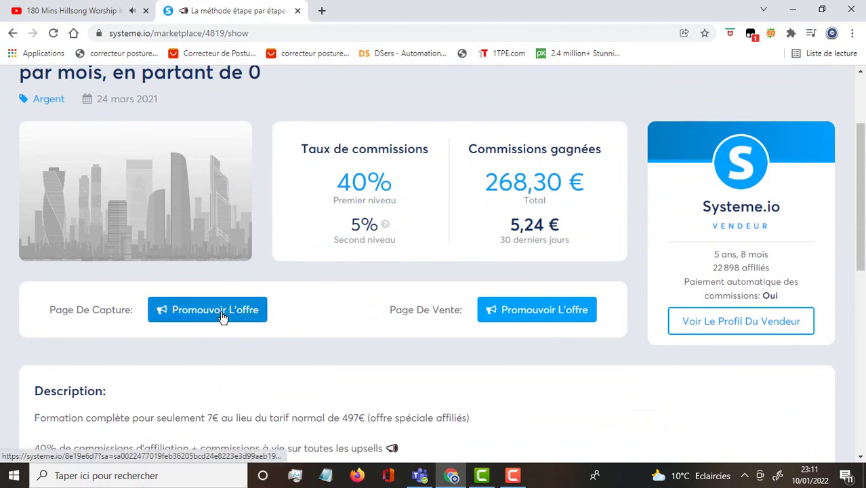
right_click(223, 317)
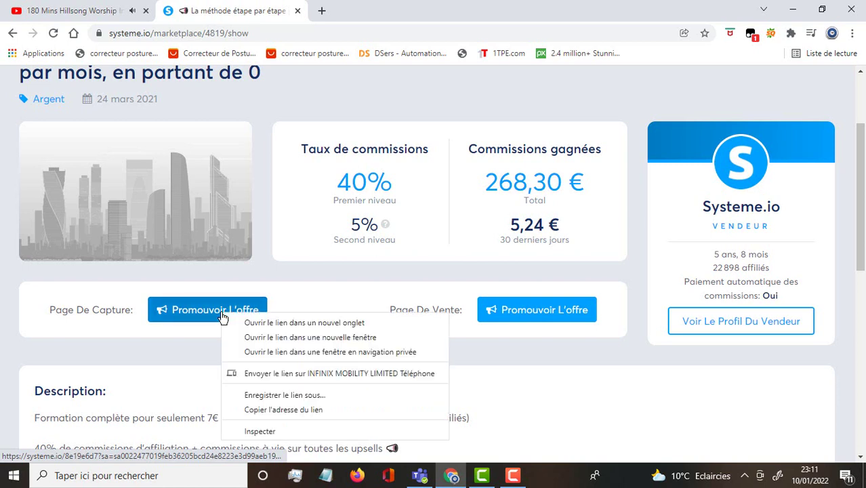
left_click(273, 411)
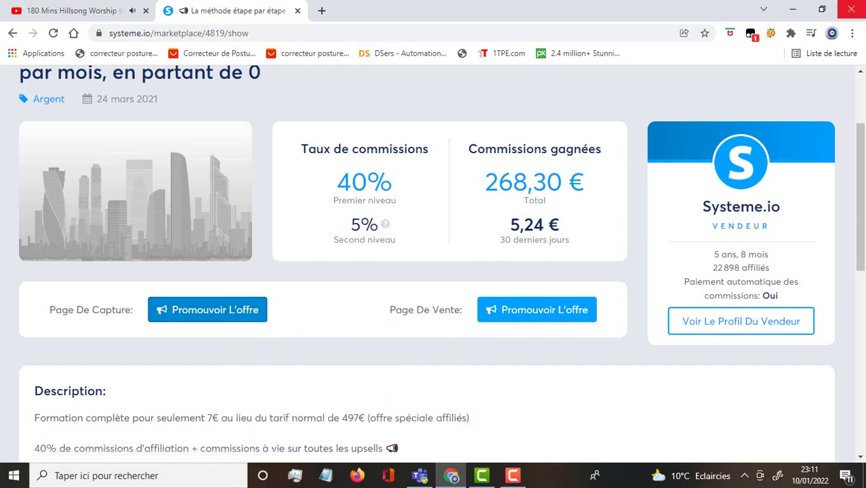
Step: Open the offer's capture page in its own tab and highlight its full affiliate URL
left_click(207, 313)
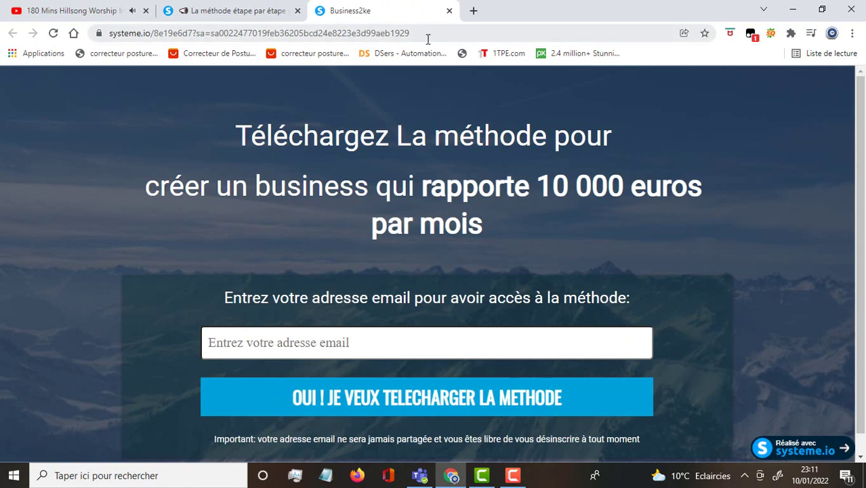
left_click_drag(417, 33, 113, 29)
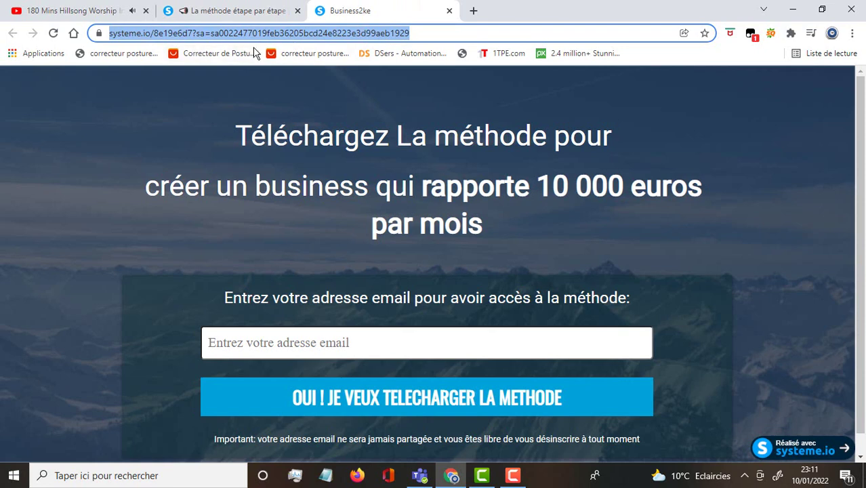
right_click(321, 37)
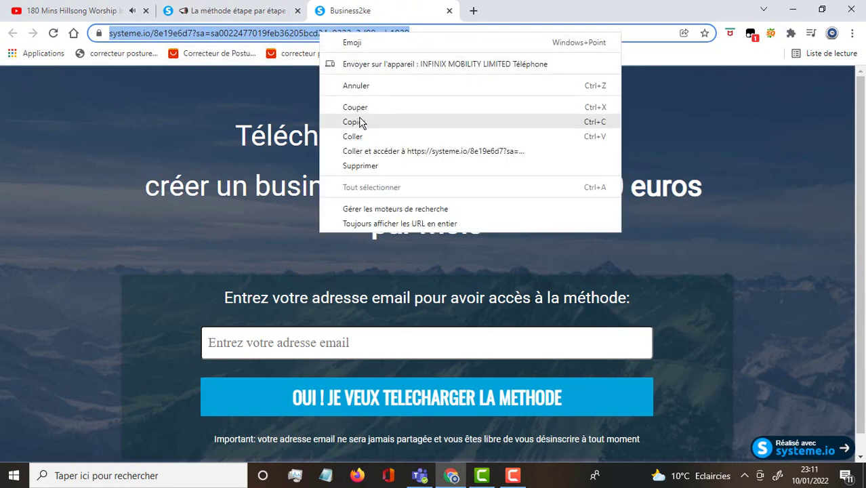
left_click(156, 101)
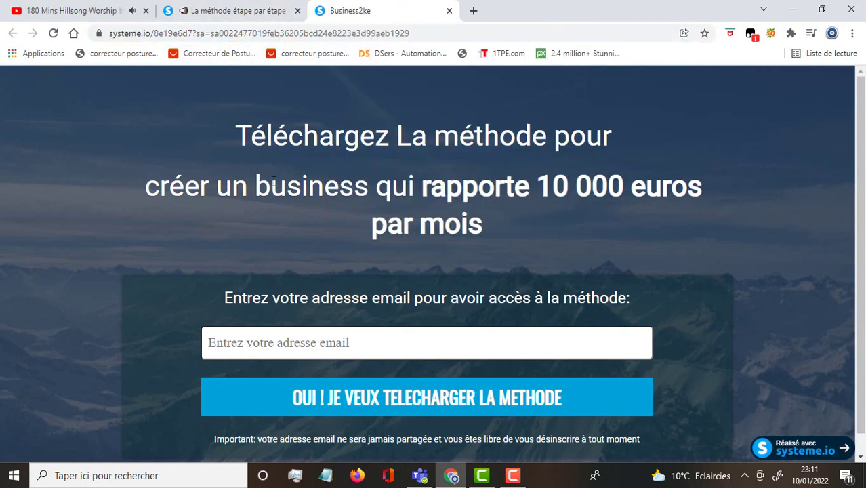
Step: Leave the capture page and go back from the offer to the affiliate dashboard's general statistics
left_click(224, 8)
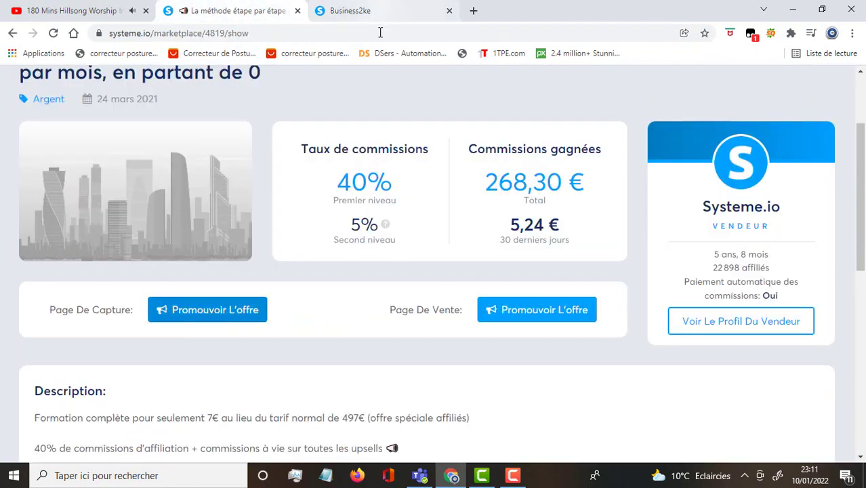
left_click(15, 34)
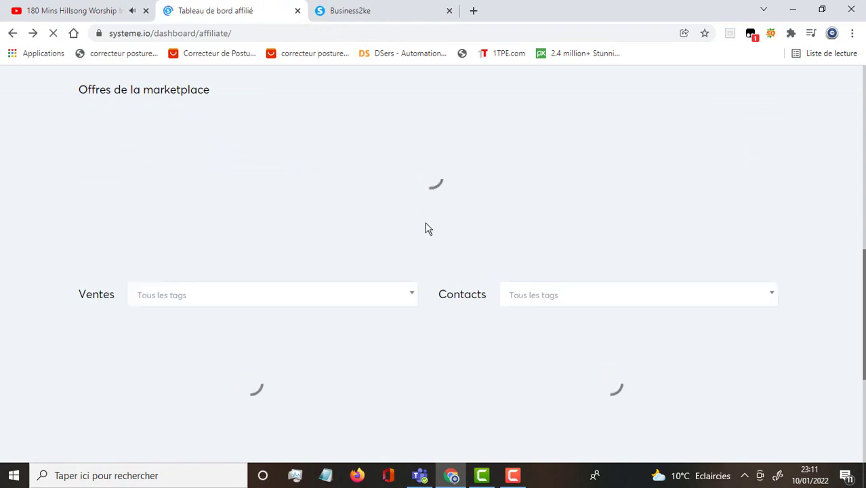
scroll(515, 257, "up", 5)
scroll(513, 255, "up", 3)
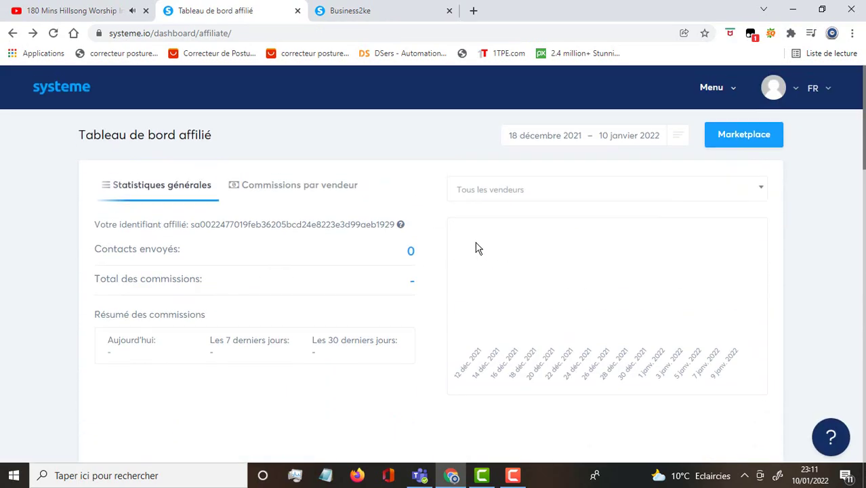
Step: Open the marketplace from the affiliate dashboard and browse its list of offers
double_click(722, 87)
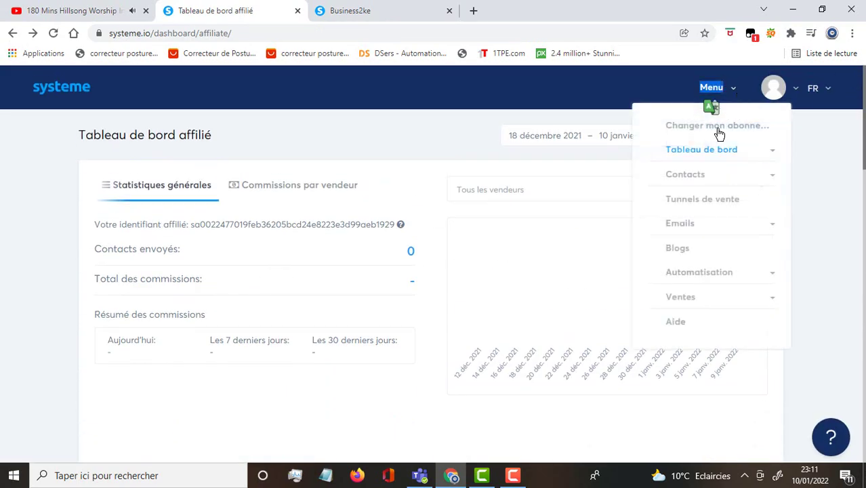
left_click(732, 153)
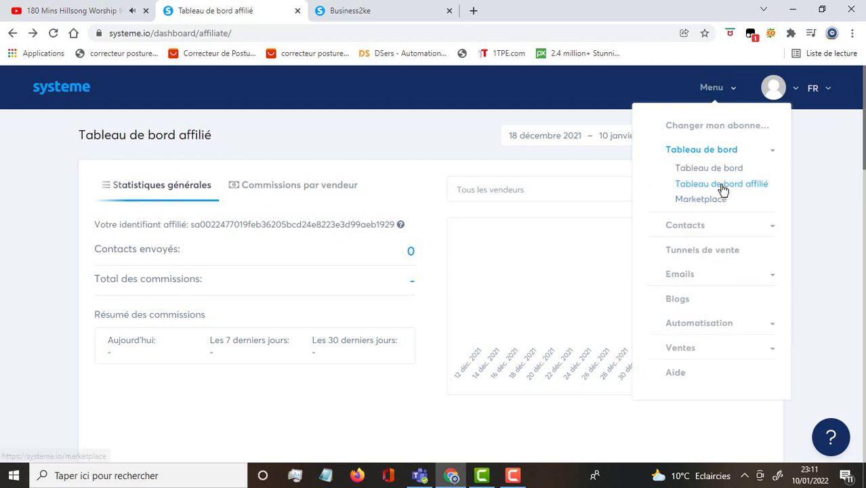
left_click(703, 201)
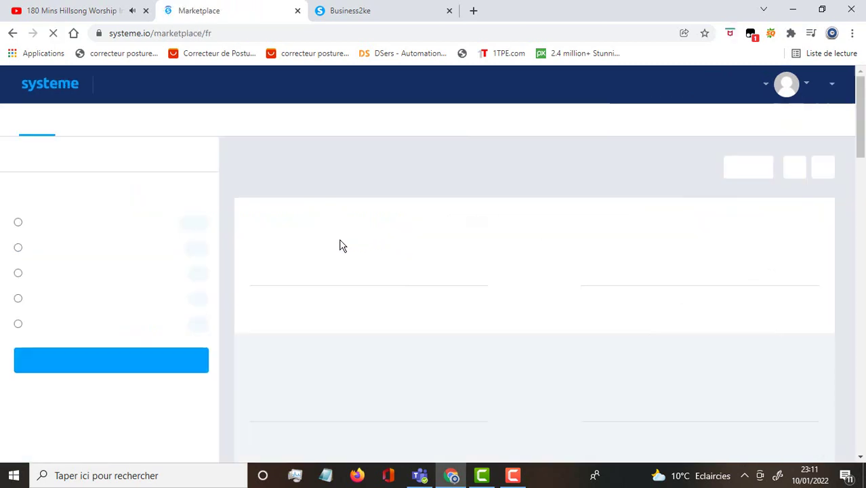
scroll(523, 319, "down", 2)
scroll(523, 320, "down", 14)
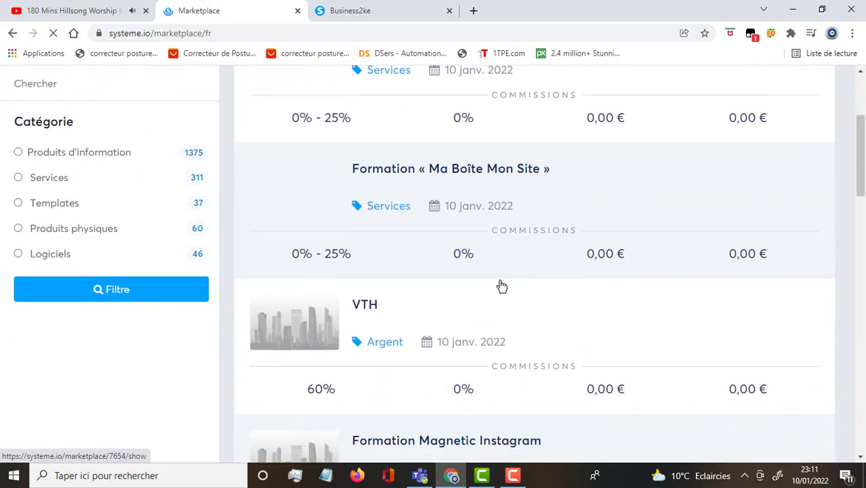
scroll(77, 184, "up", 10)
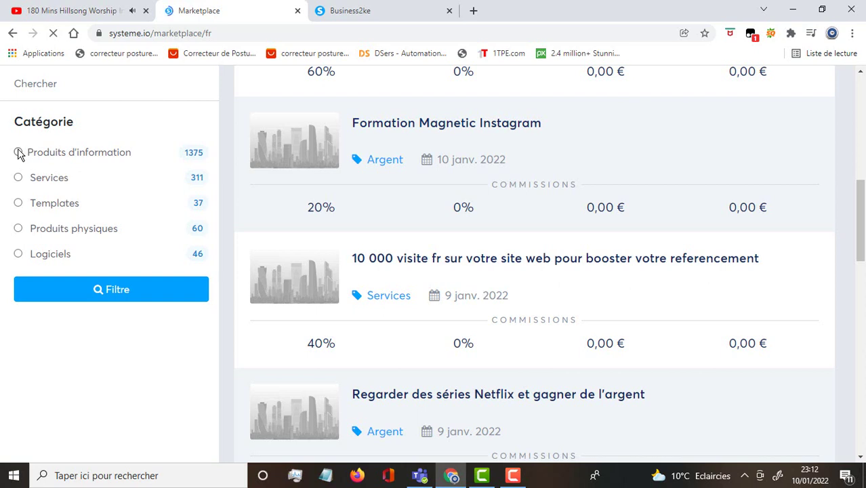
Step: Filter the marketplace offers to the Relations category under Produits d'information and look through the filtered offers
left_click(18, 152)
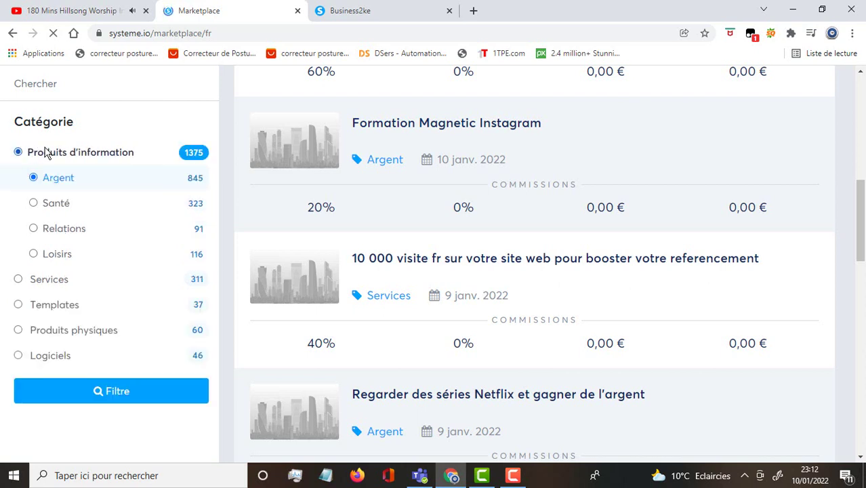
left_click(34, 229)
left_click(127, 393)
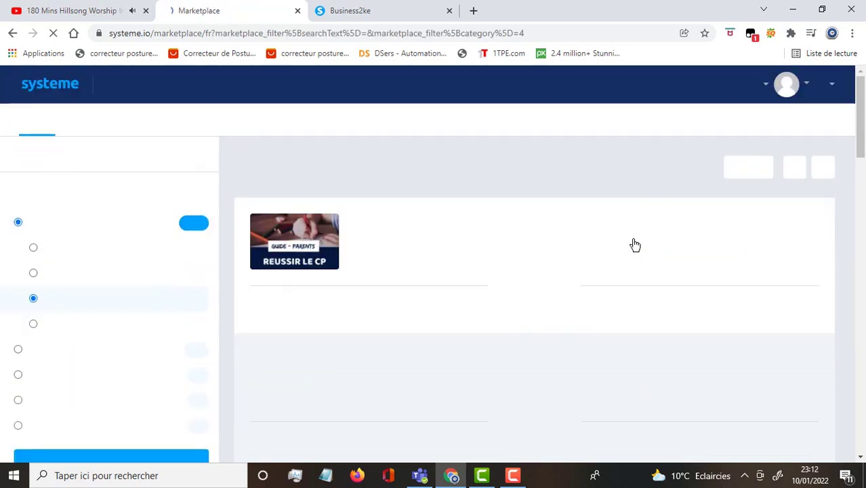
scroll(574, 226, "down", 2)
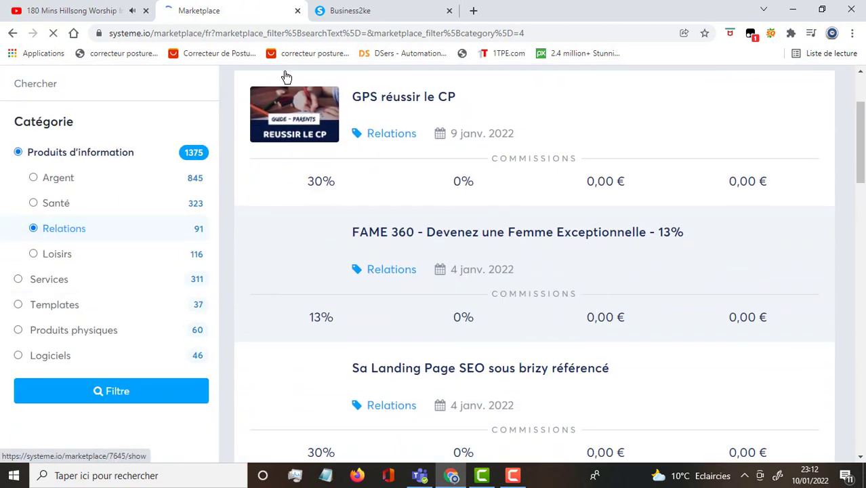
scroll(541, 280, "down", 7)
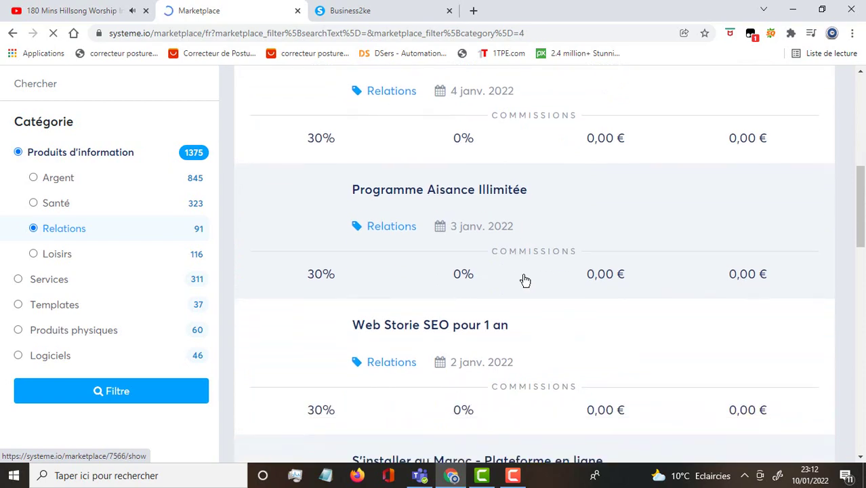
scroll(440, 302, "down", 10)
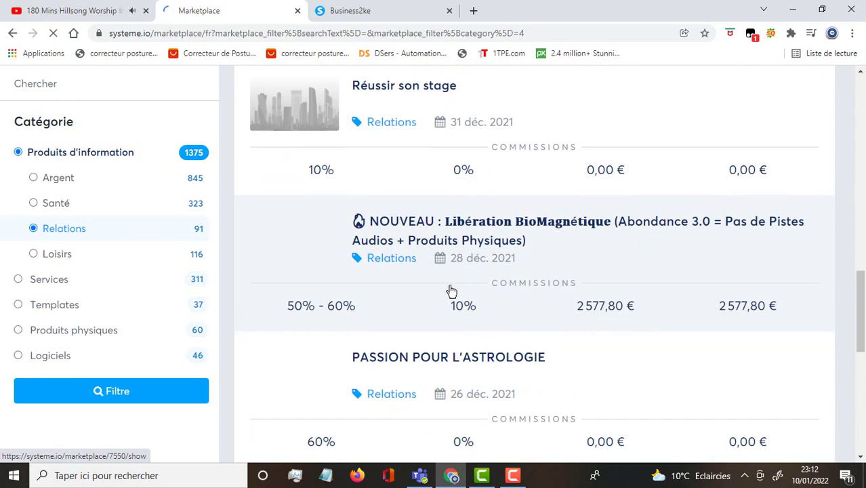
scroll(453, 285, "up", 15)
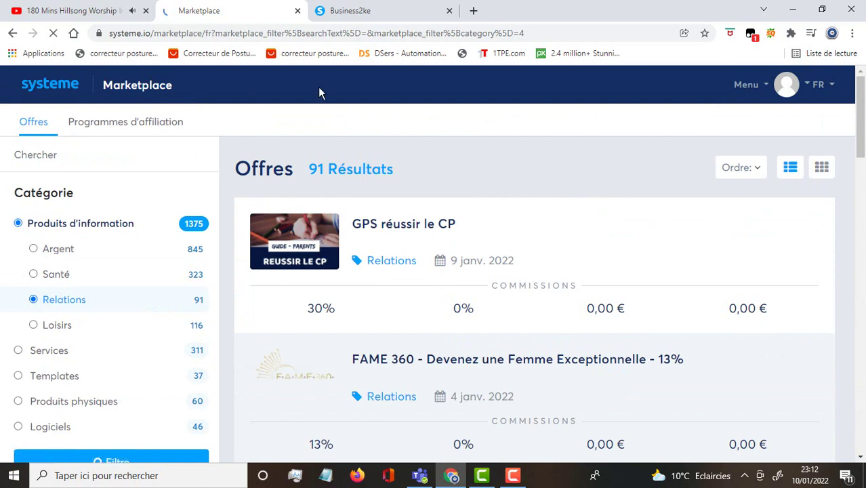
Step: Leave the marketplace for the account's contact list
left_click(765, 86)
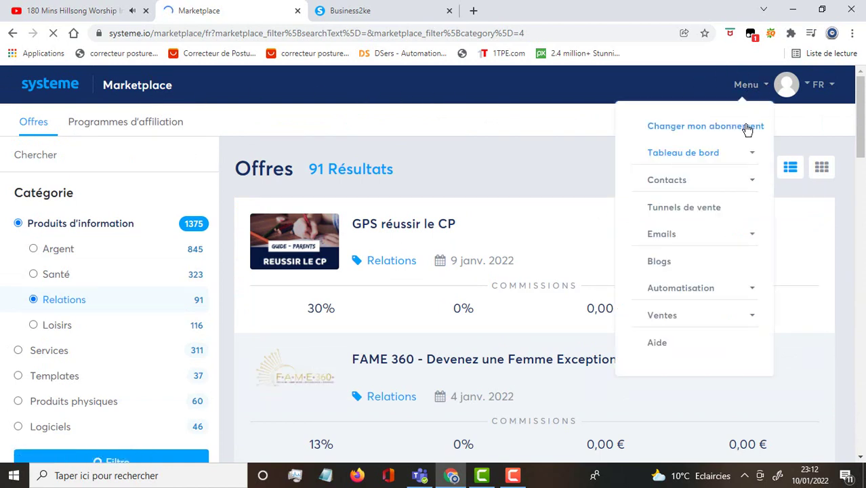
left_click(732, 179)
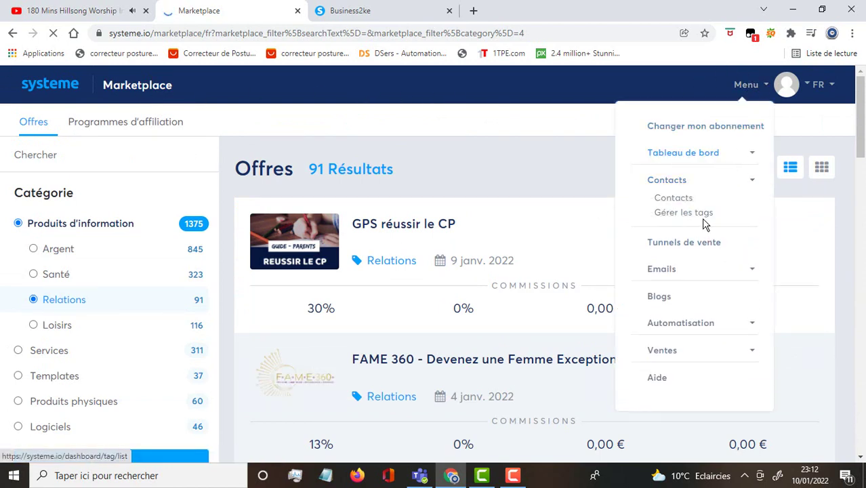
left_click(689, 201)
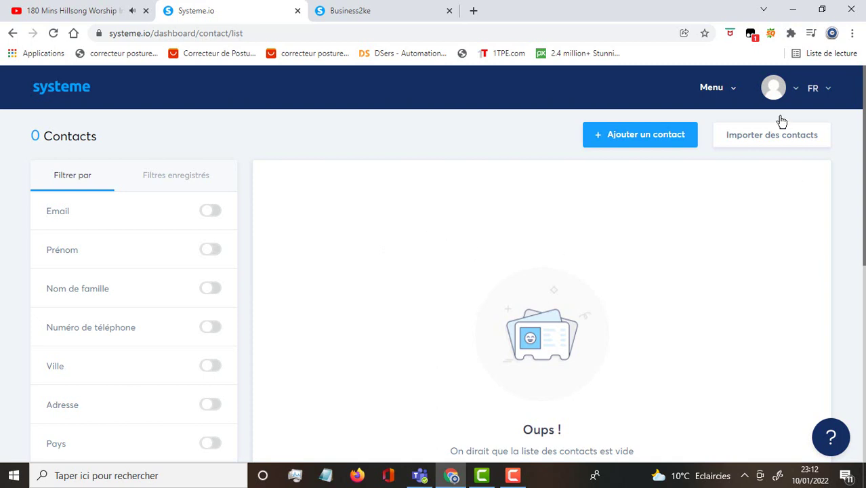
Step: Show the contact-related pages, then open the sales funnels page and view its funnel status filter options
left_click(730, 93)
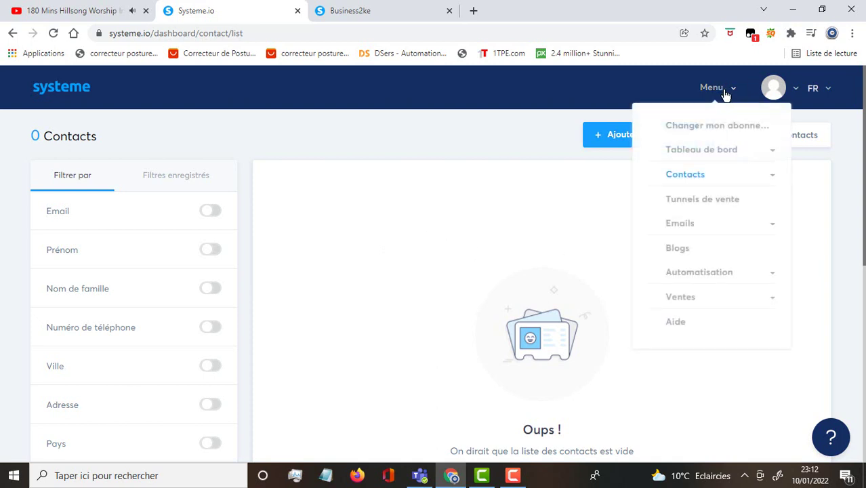
left_click(730, 180)
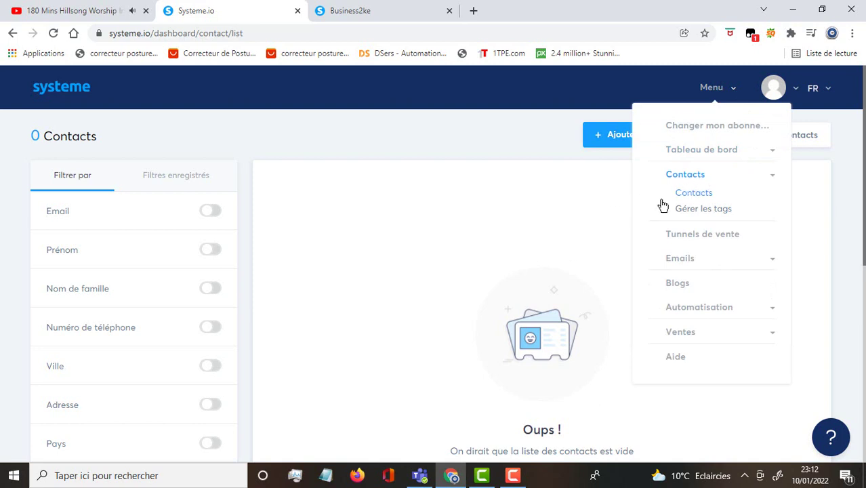
left_click(721, 234)
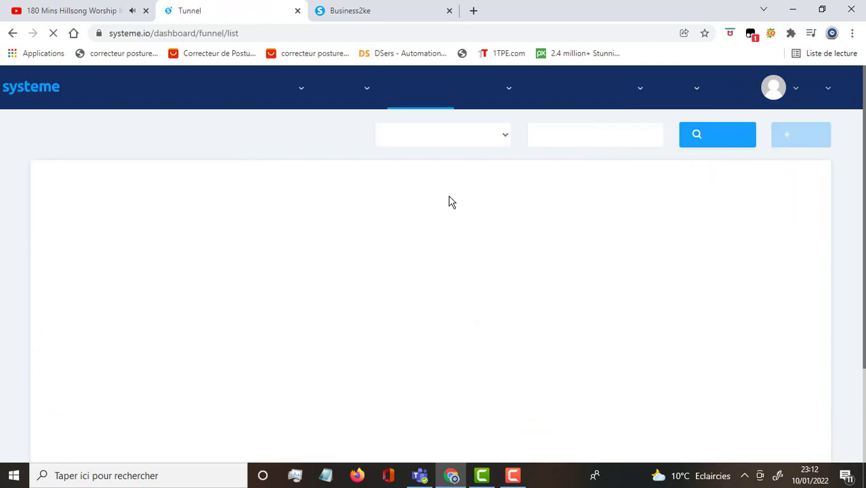
left_click(471, 129)
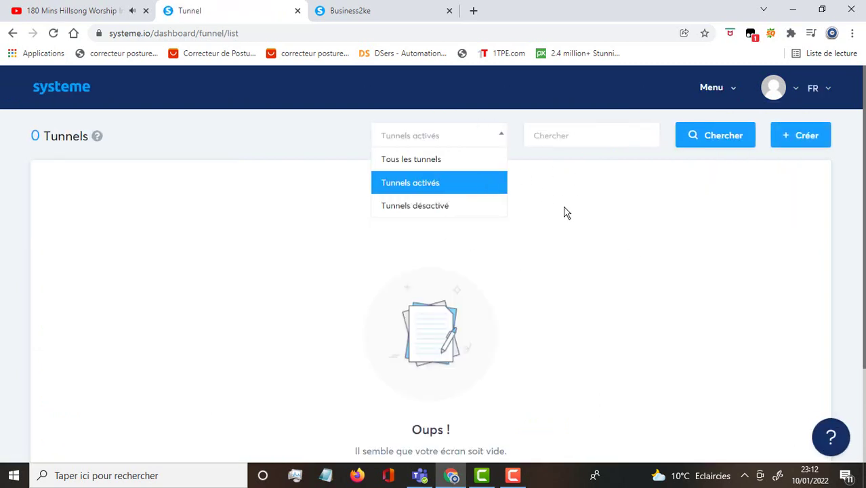
Step: Start a new sales funnel, try the types Tunnel personnalisé and Construisez votre audience, and dismiss the form without creating it
left_click(805, 138)
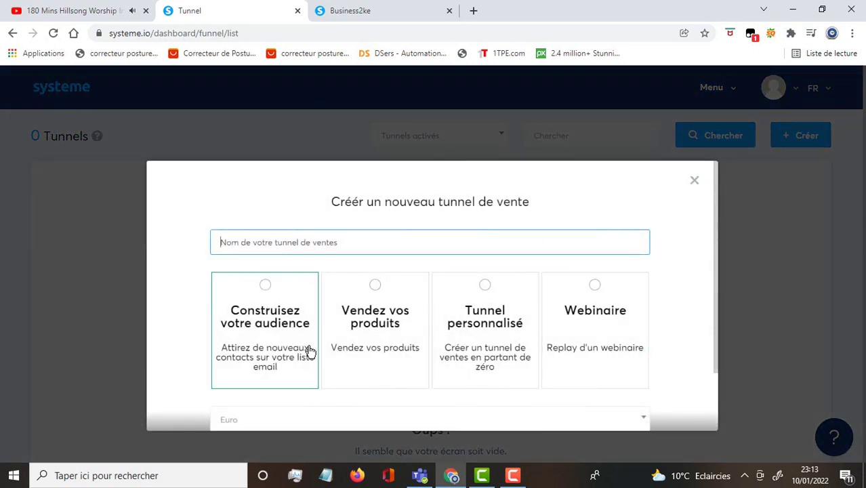
scroll(308, 351, "down", 2)
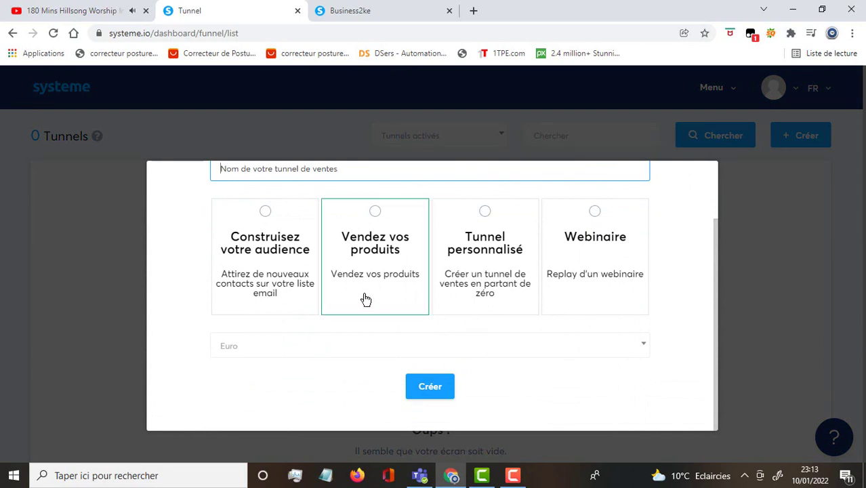
left_click(485, 213)
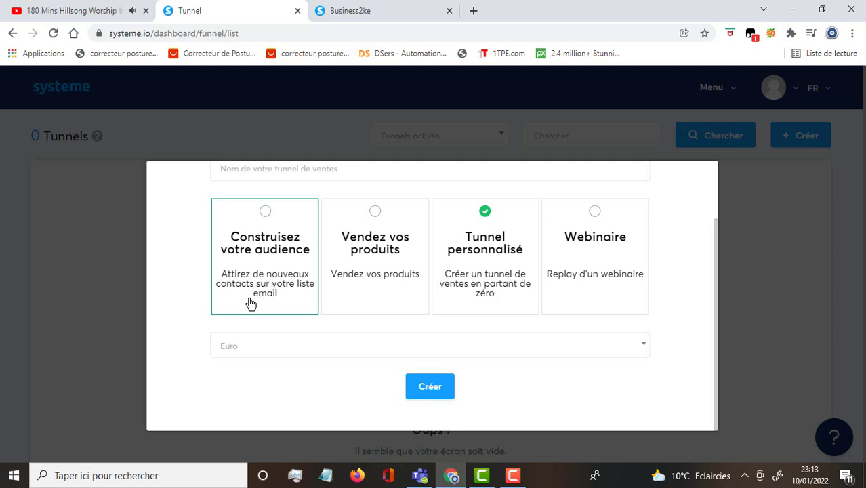
left_click(264, 213)
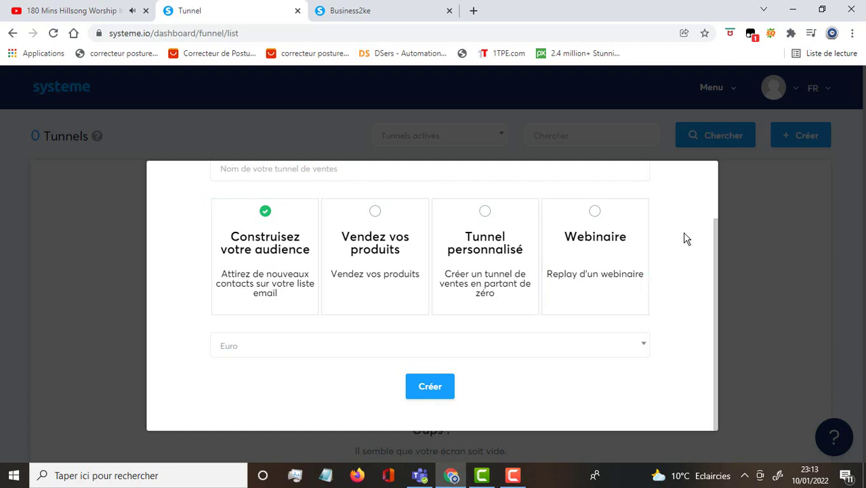
left_click(782, 254)
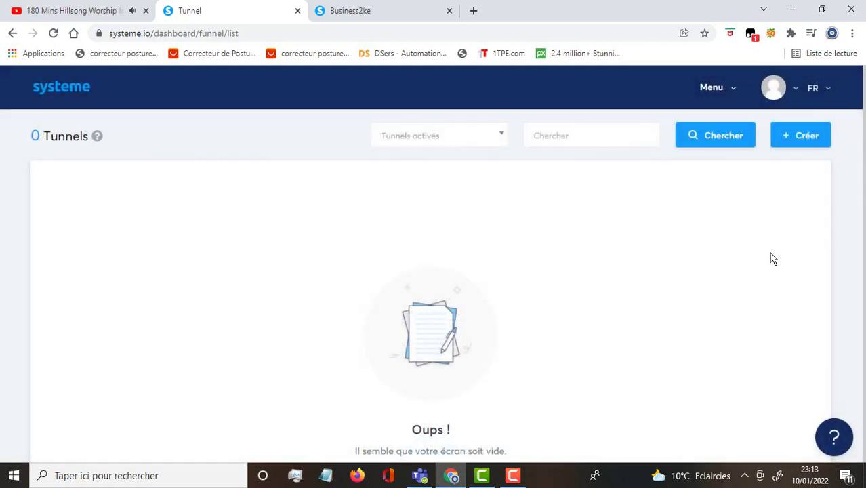
Step: Open the newsletters page from the email section and look over the newsletter list and search field
left_click(732, 89)
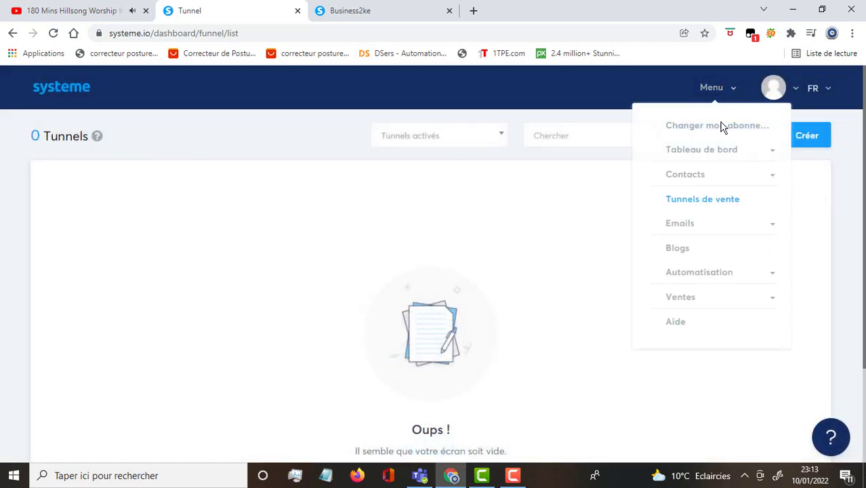
left_click(718, 234)
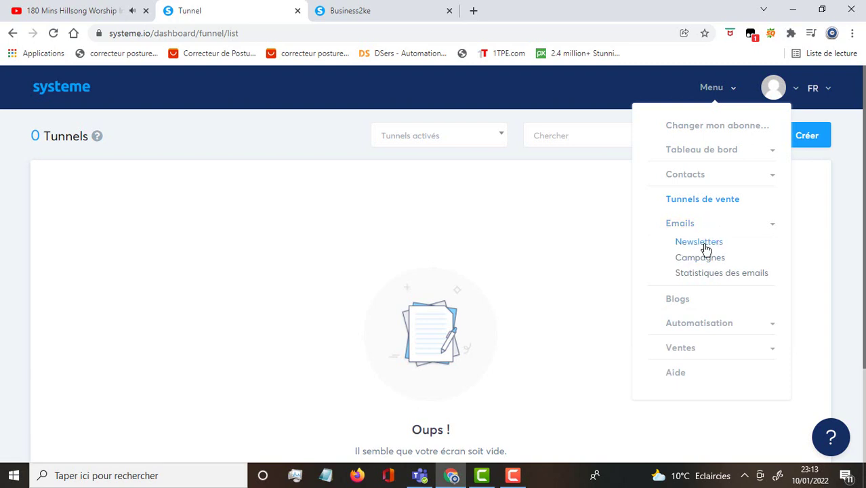
left_click(699, 245)
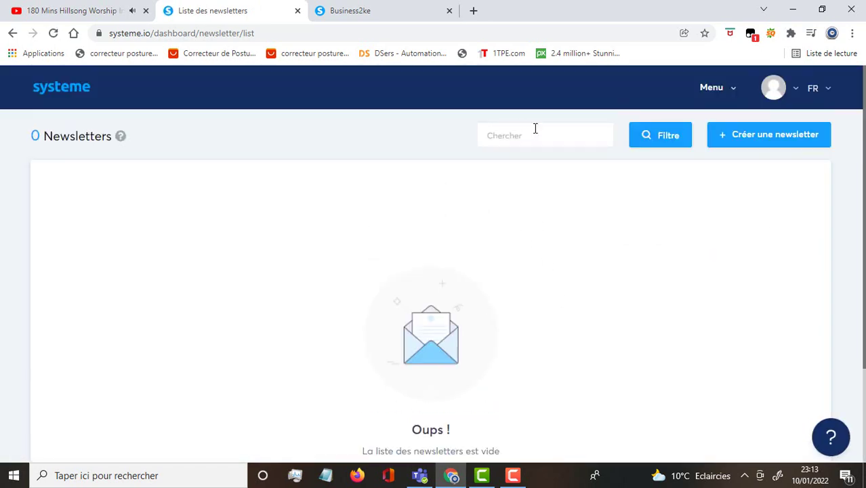
left_click(558, 132)
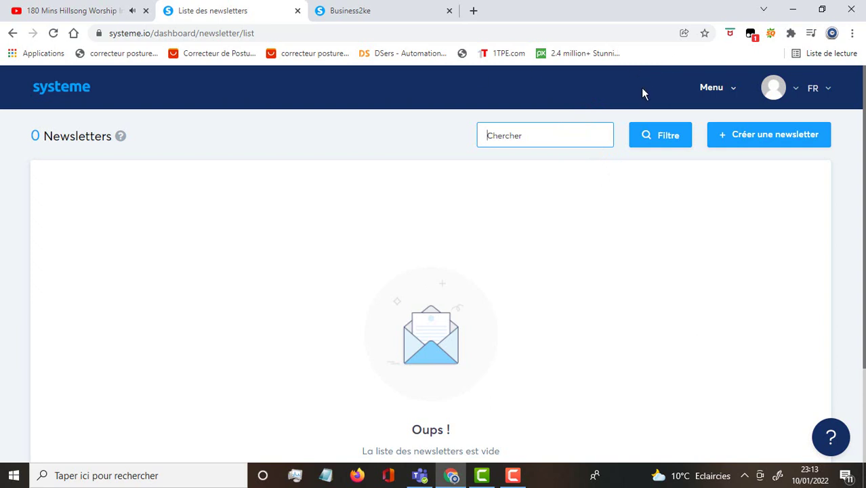
scroll(509, 175, "down", 2)
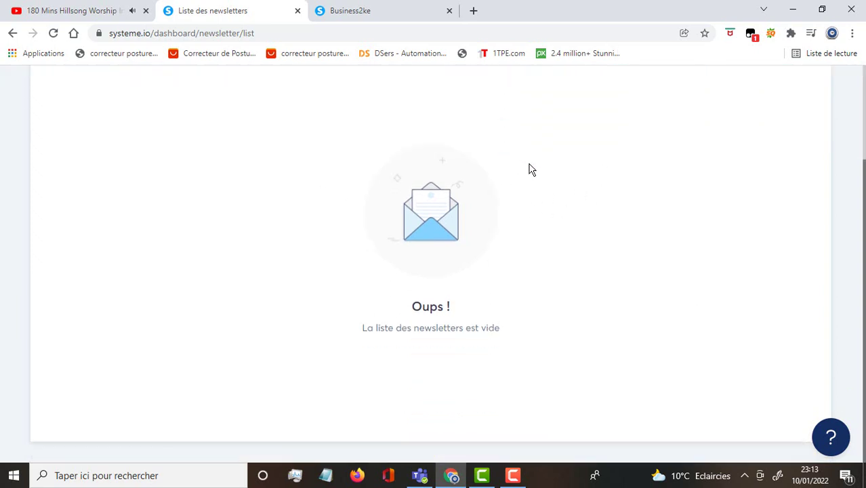
scroll(528, 168, "up", 2)
Step: Try to create a newsletter with the classic editor, leaving the subject and sender name blank, and close the form
left_click(800, 140)
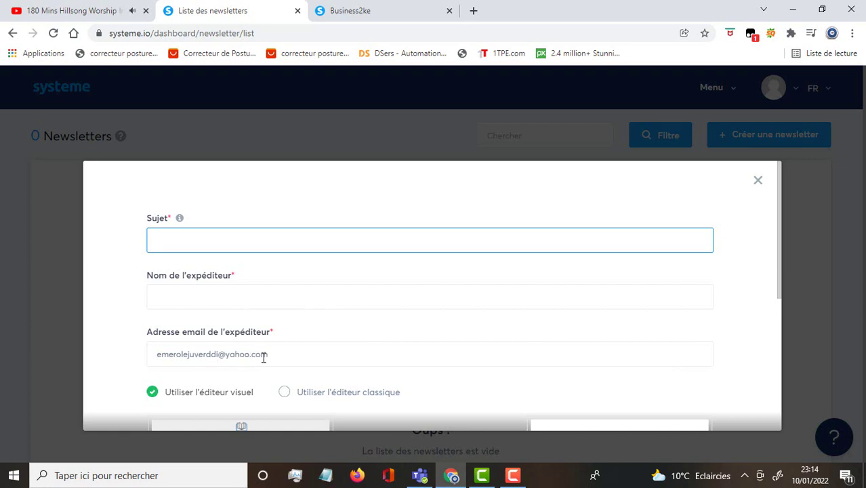
left_click_drag(272, 355, 143, 346)
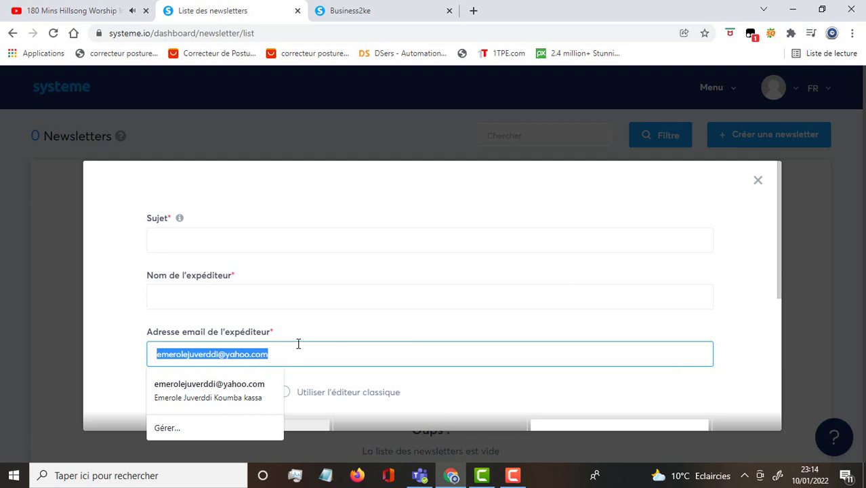
scroll(300, 339, "down", 2)
left_click(109, 312)
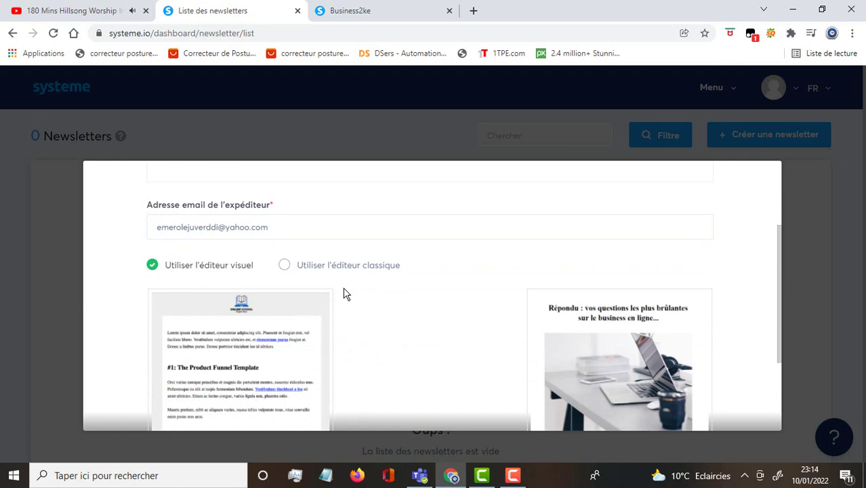
left_click(285, 266)
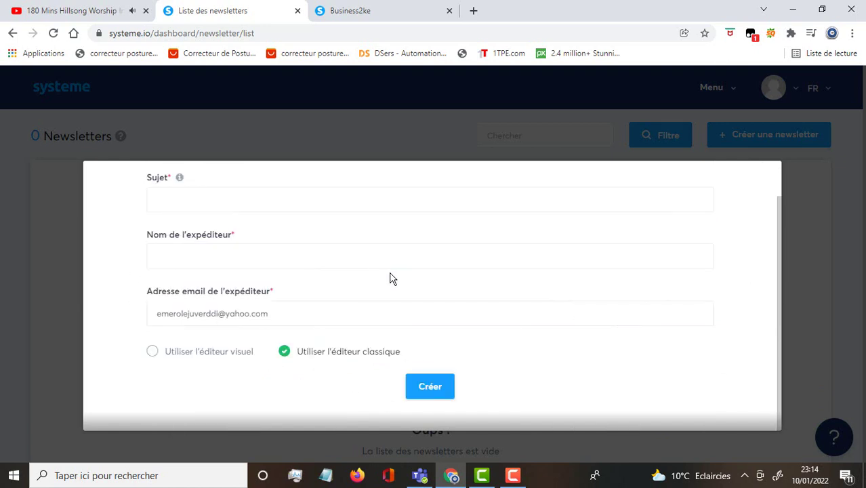
left_click(429, 394)
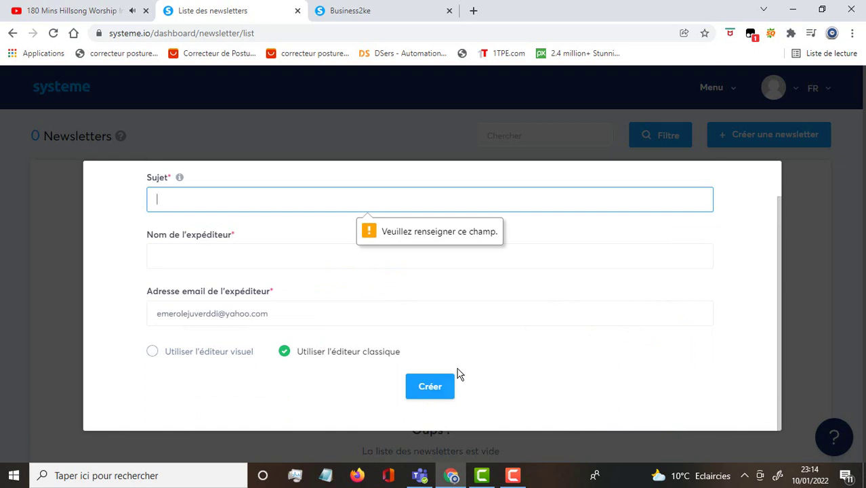
scroll(259, 296, "up", 1)
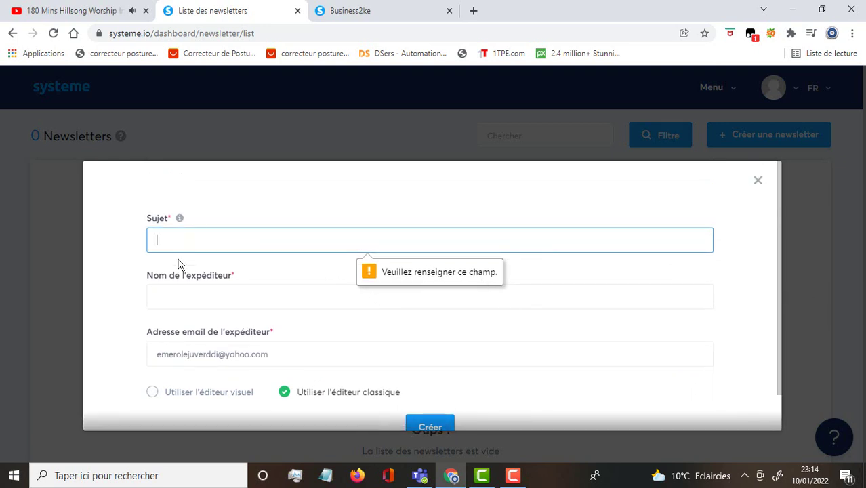
left_click(759, 181)
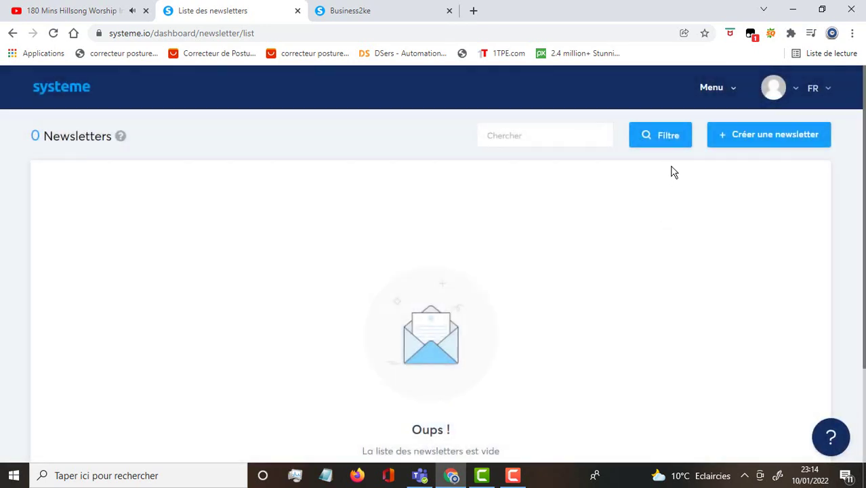
Step: Open the Campagnes page from the email section
left_click(732, 90)
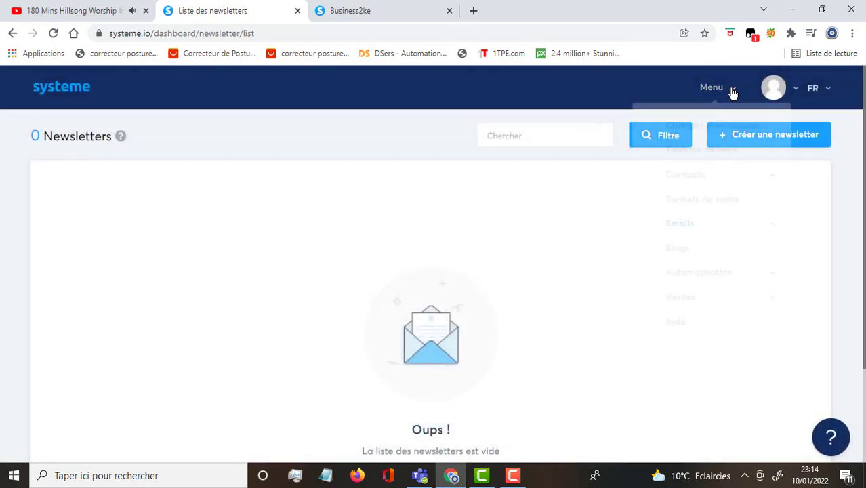
left_click(735, 231)
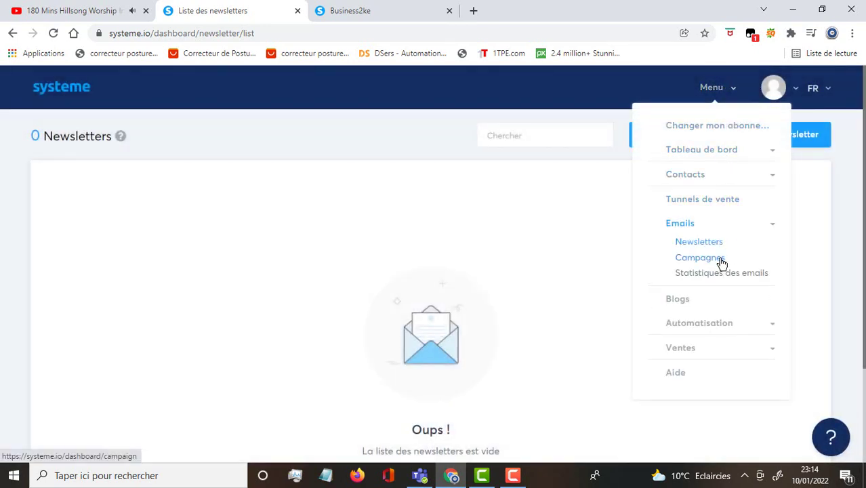
left_click(722, 262)
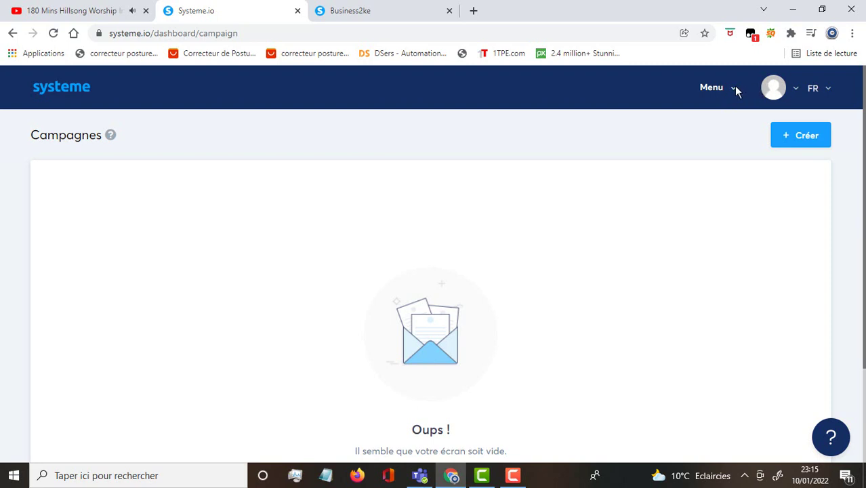
Step: Open the Statistiques des emails page and look over its charts for sent emails, opens, spam and bounces
double_click(712, 88)
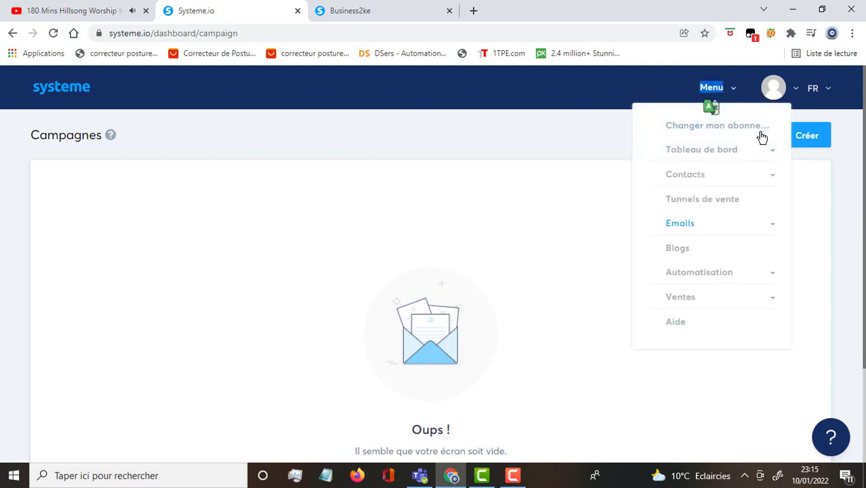
left_click(745, 228)
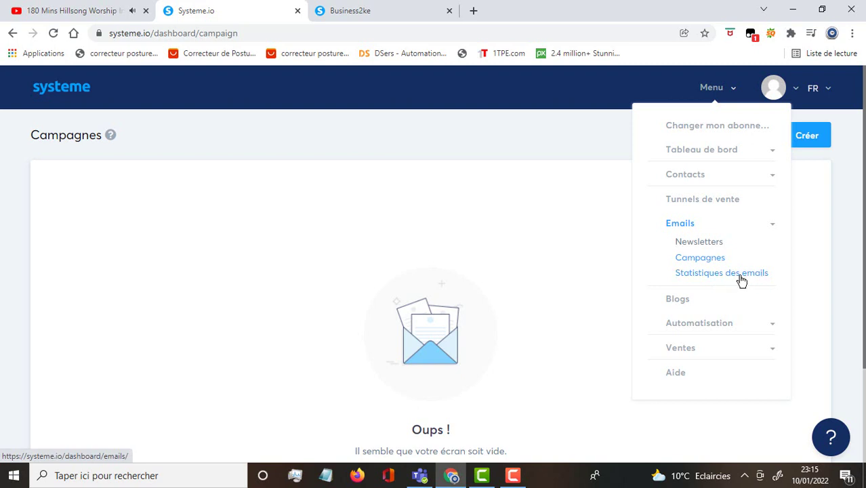
left_click(729, 279)
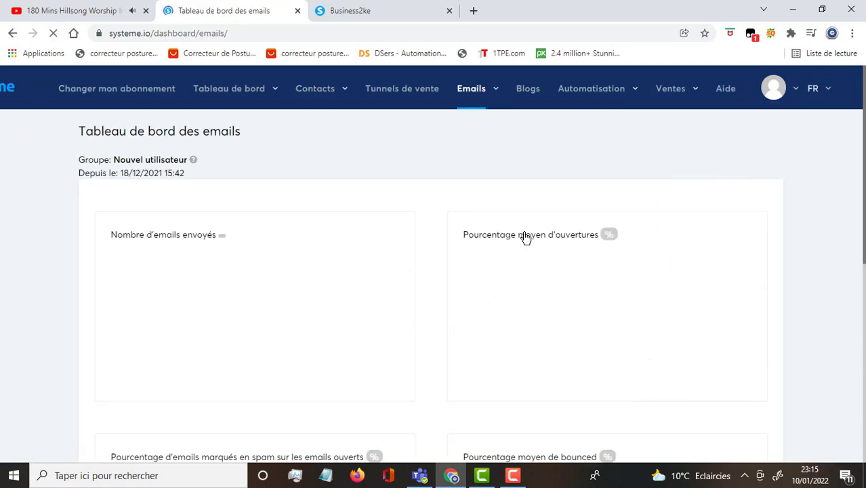
scroll(498, 326, "down", 3)
scroll(497, 318, "down", 2)
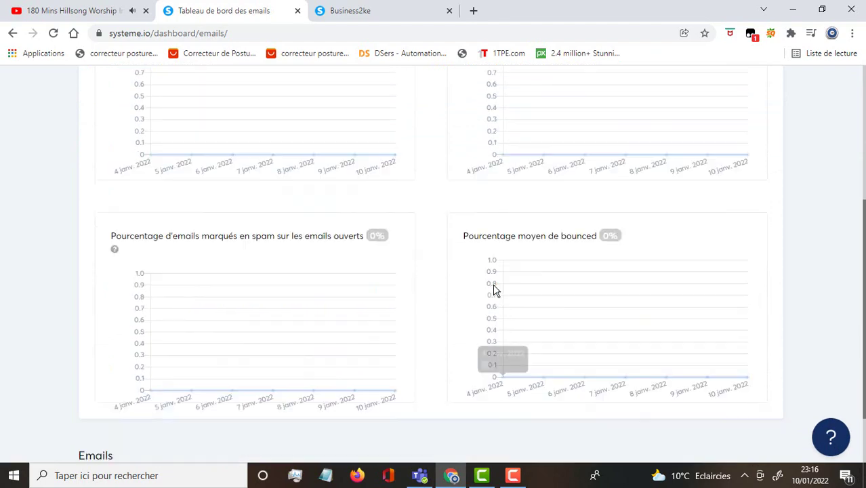
scroll(326, 177, "up", 2)
scroll(335, 181, "up", 3)
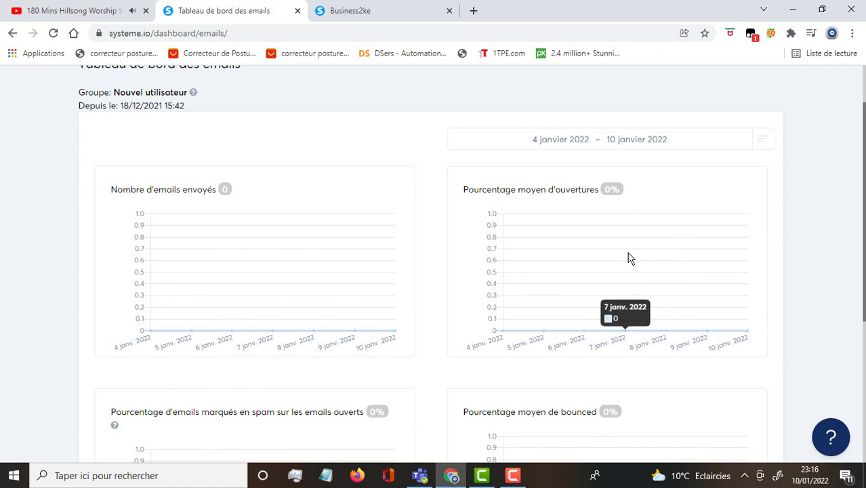
scroll(630, 256, "up", 1)
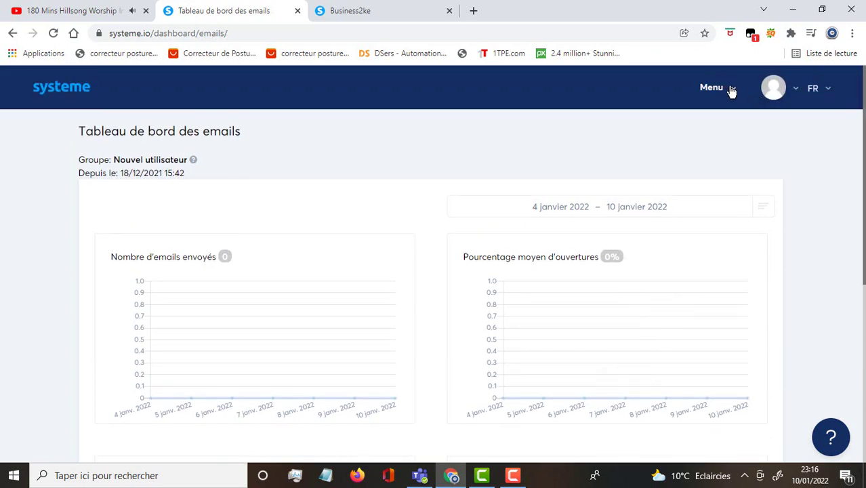
Step: Open the blogs page, review the new blog form's name, domain, URL path and template, and dismiss it without creating a blog
left_click(727, 87)
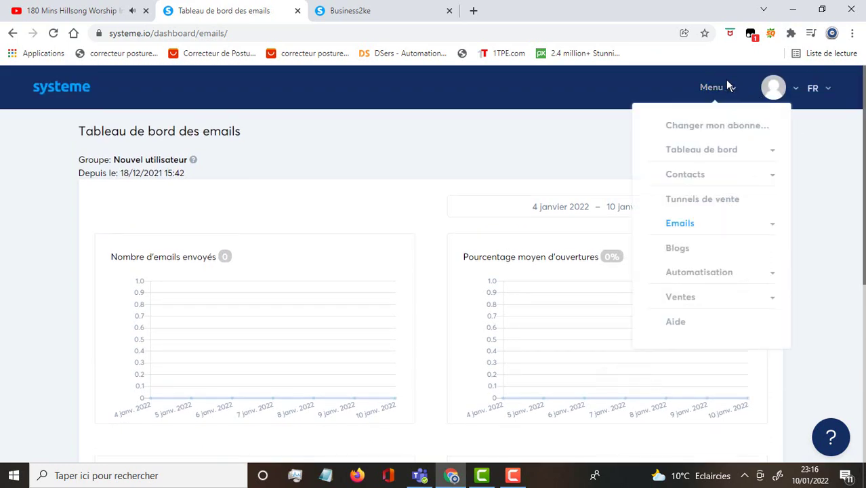
left_click(692, 251)
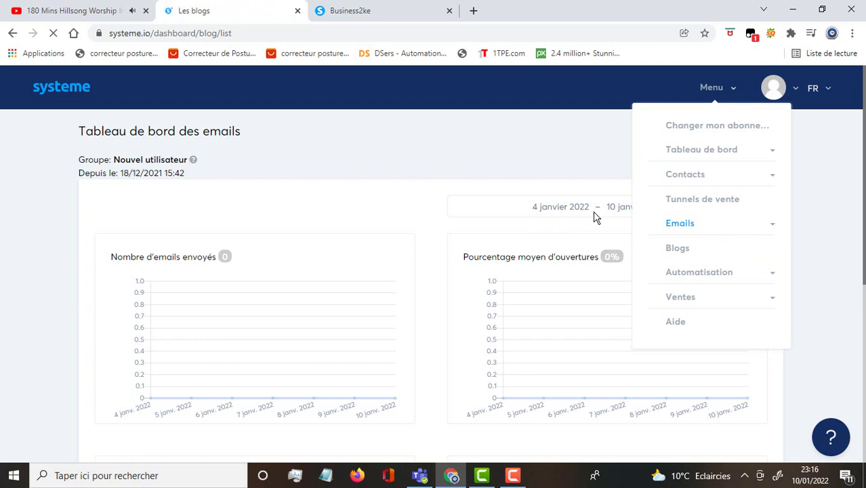
left_click(788, 138)
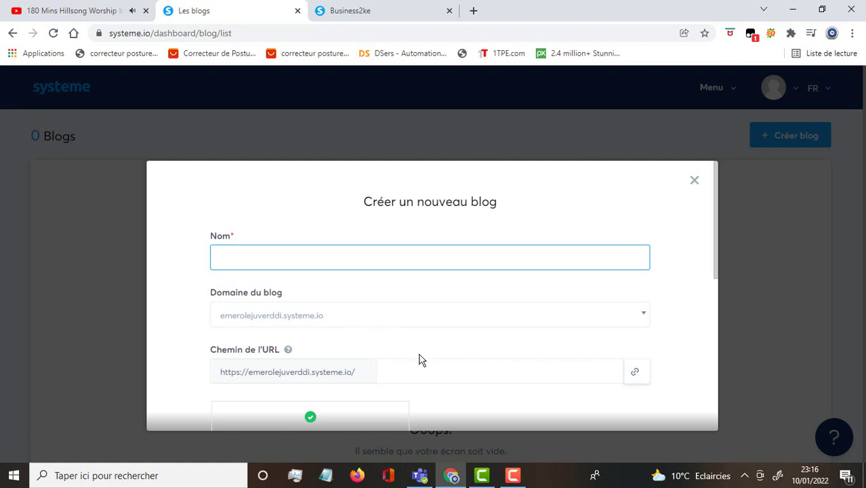
scroll(420, 360, "down", 4)
scroll(447, 314, "up", 4)
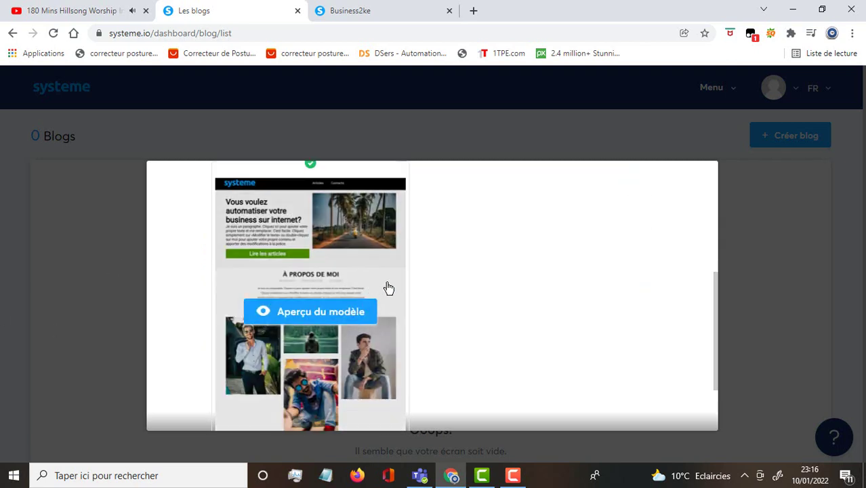
scroll(438, 271, "up", 4)
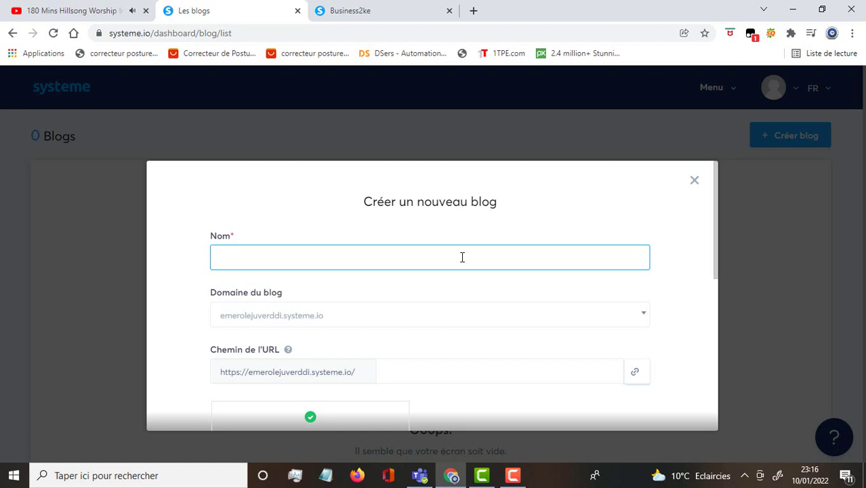
scroll(366, 302, "down", 1)
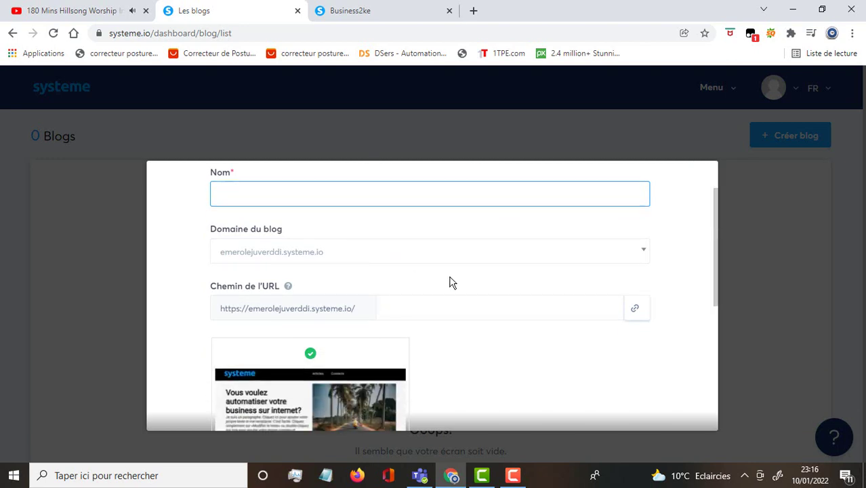
scroll(452, 282, "down", 2)
scroll(456, 295, "up", 3)
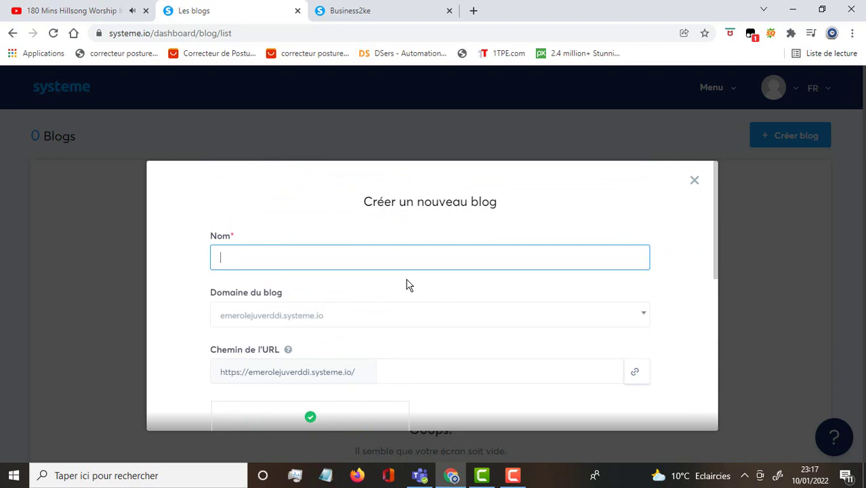
scroll(409, 285, "down", 2)
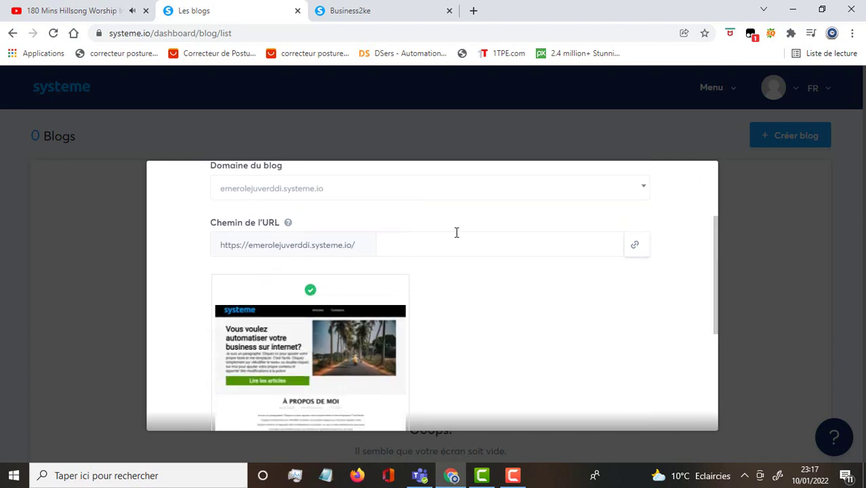
scroll(535, 348, "down", 3)
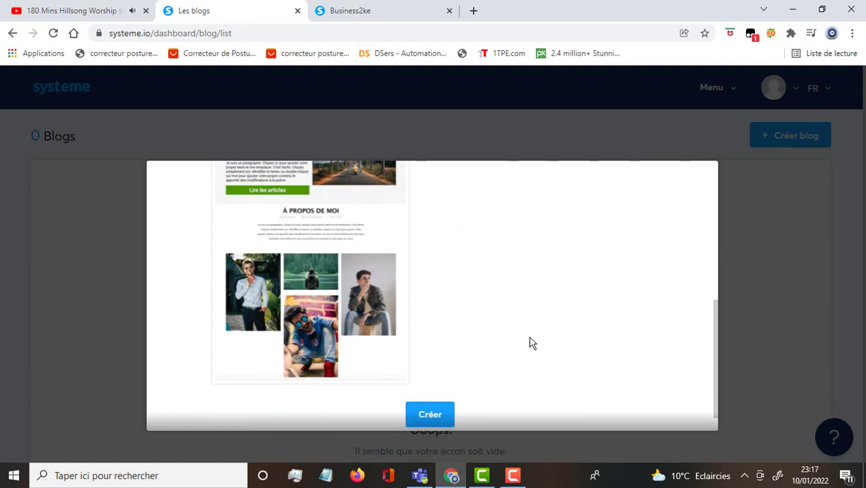
left_click(754, 209)
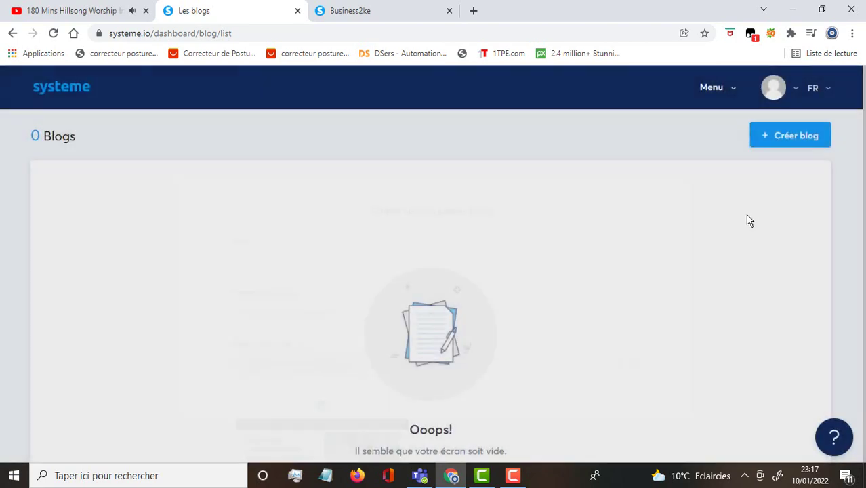
Step: Open the automation rules page from the automation section
left_click(732, 91)
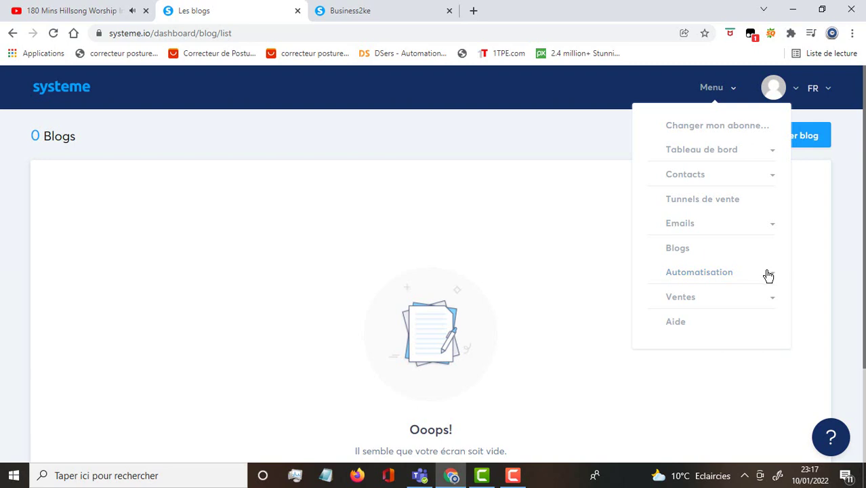
left_click(712, 274)
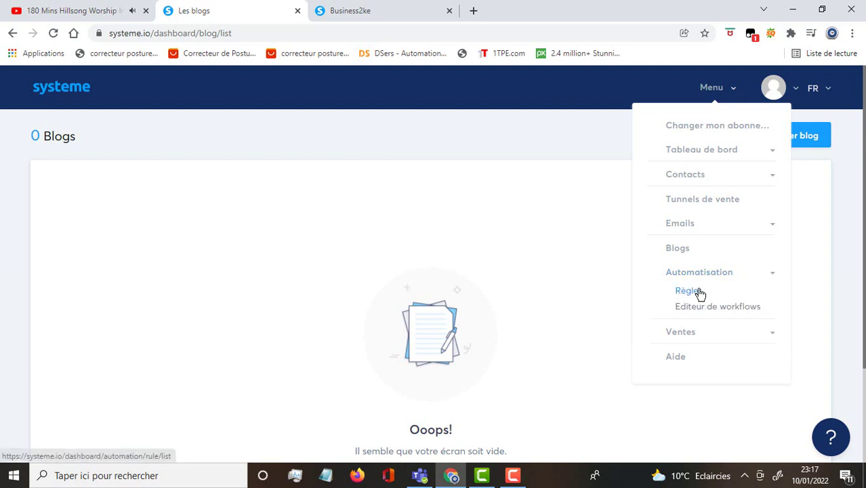
left_click(700, 293)
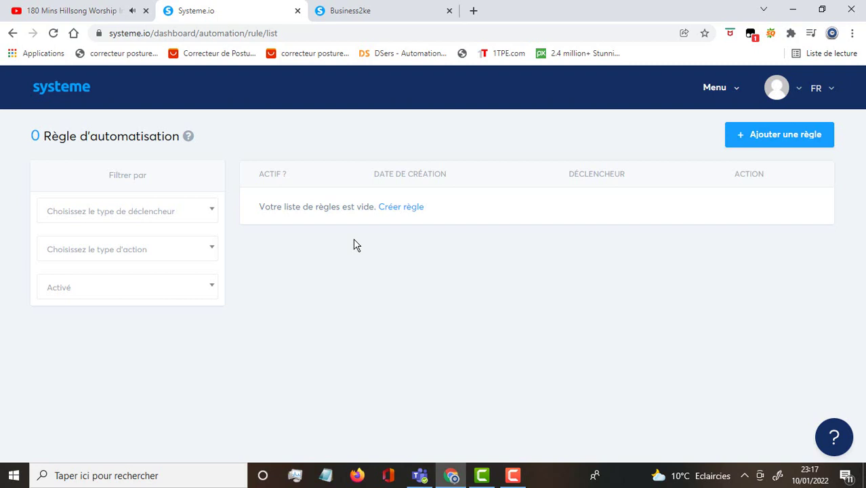
Step: Start a new automation rule and add the trigger Inscription sur la page (optin)
left_click(407, 207)
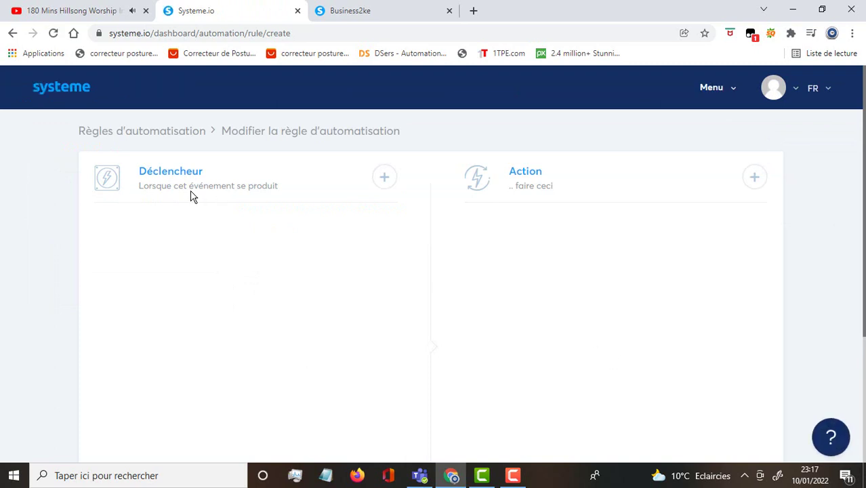
left_click(385, 177)
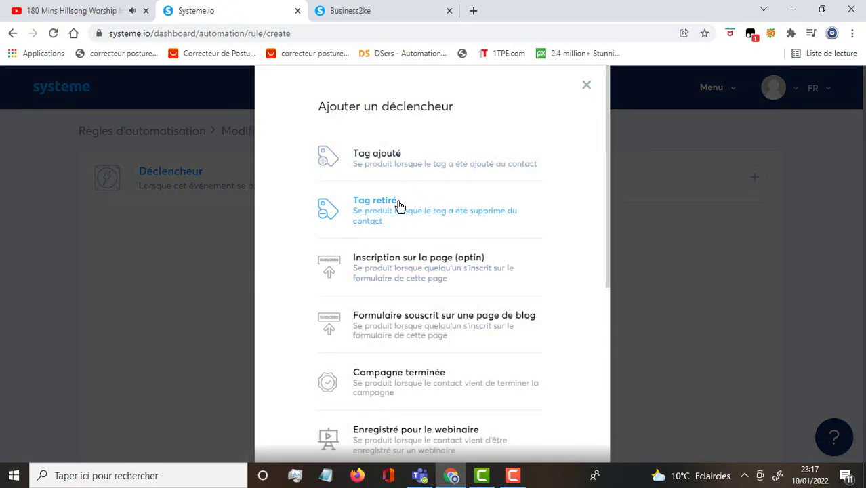
left_click(375, 269)
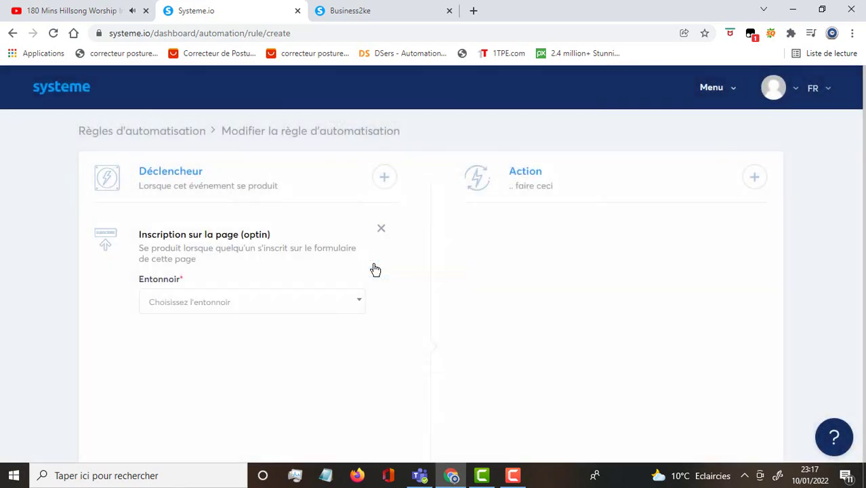
Step: Try to choose a funnel in the Entonnoir field of the optin trigger
left_click(302, 304)
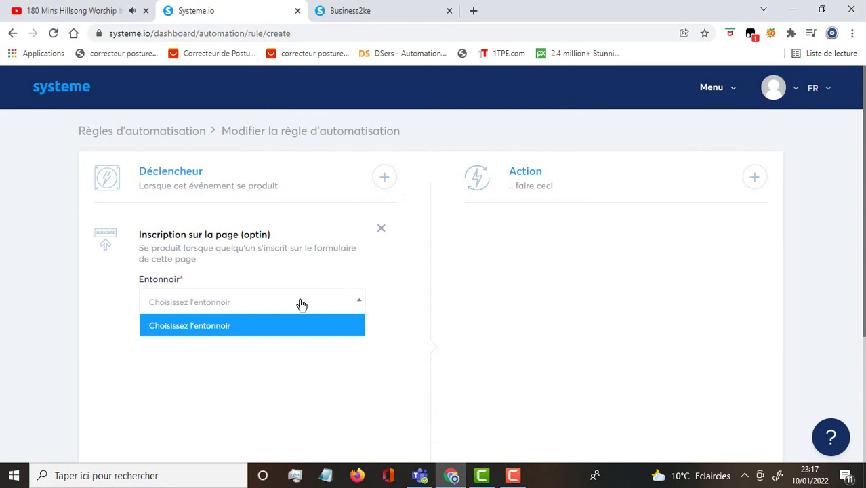
left_click(223, 332)
left_click(223, 304)
left_click(226, 278)
left_click(229, 299)
left_click(229, 302)
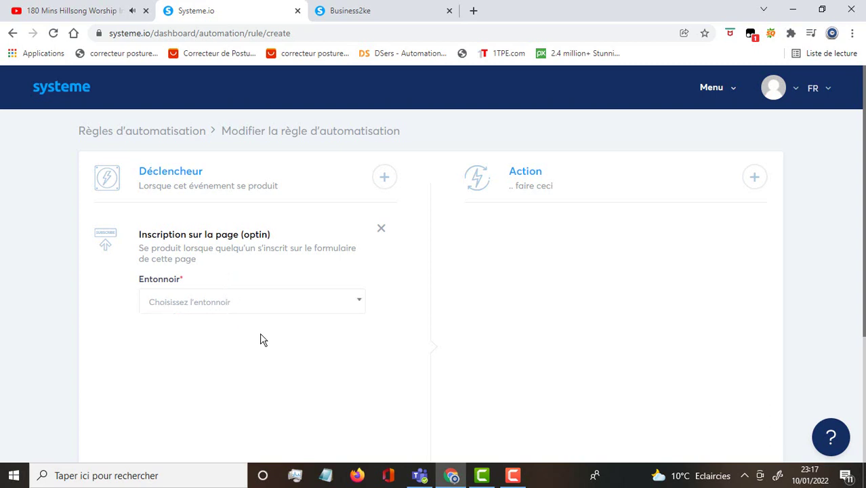
left_click(231, 302)
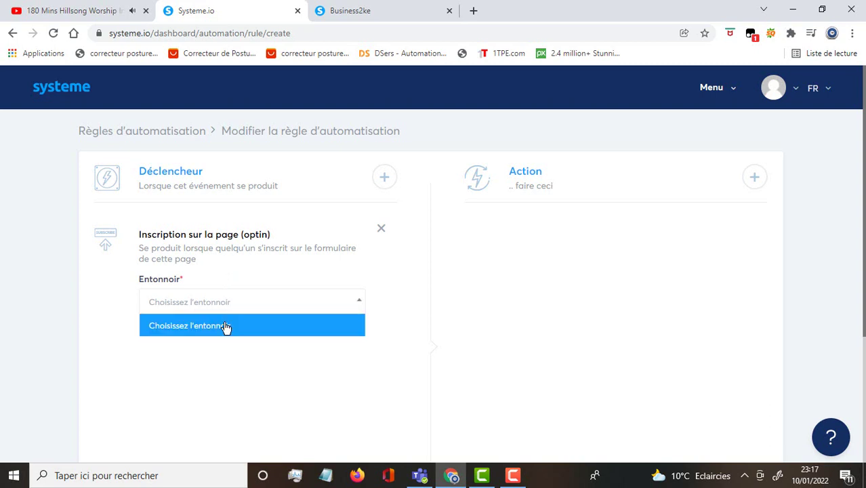
left_click(227, 327)
left_click(234, 298)
left_click(249, 315)
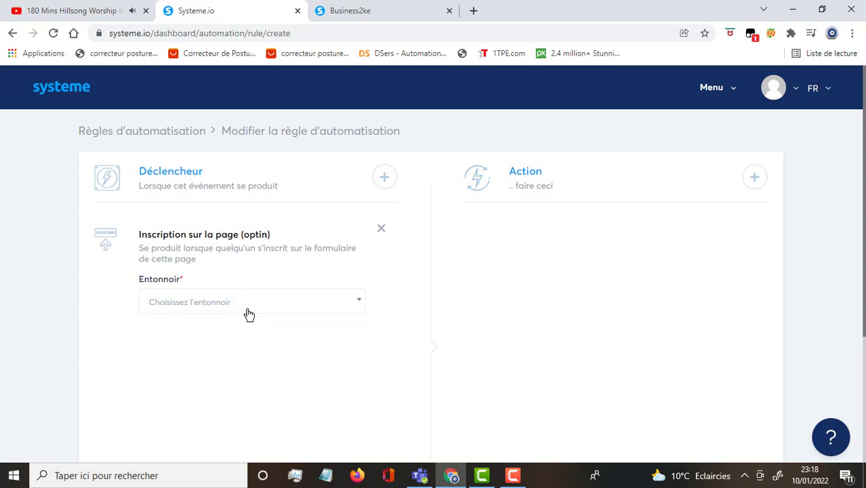
left_click(244, 304)
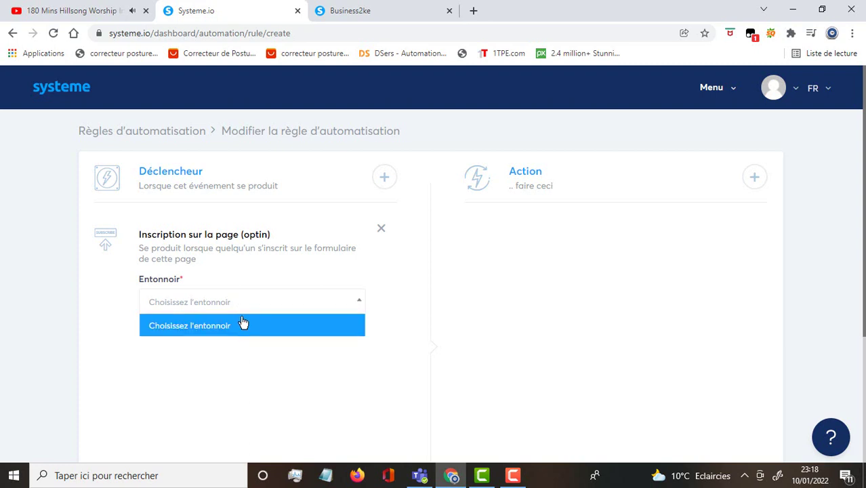
left_click(244, 324)
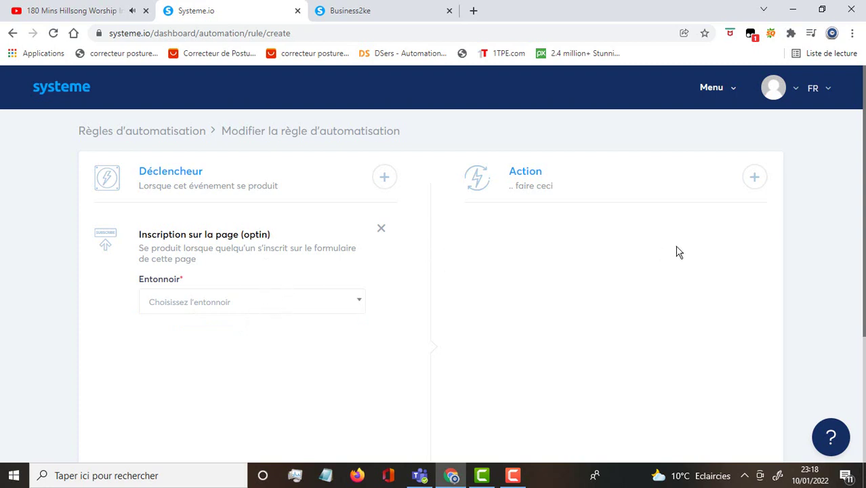
Step: Leave the unsaved rule, open the Abonnements page from the sales section and look over it
left_click(733, 93)
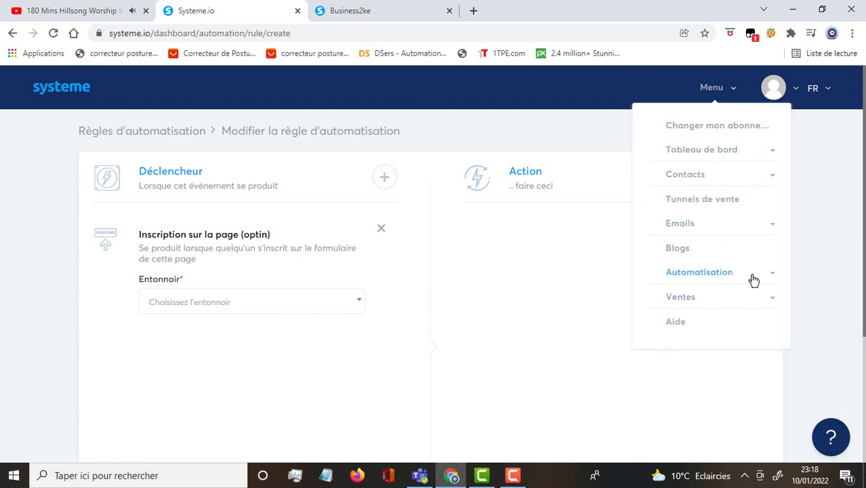
left_click(743, 305)
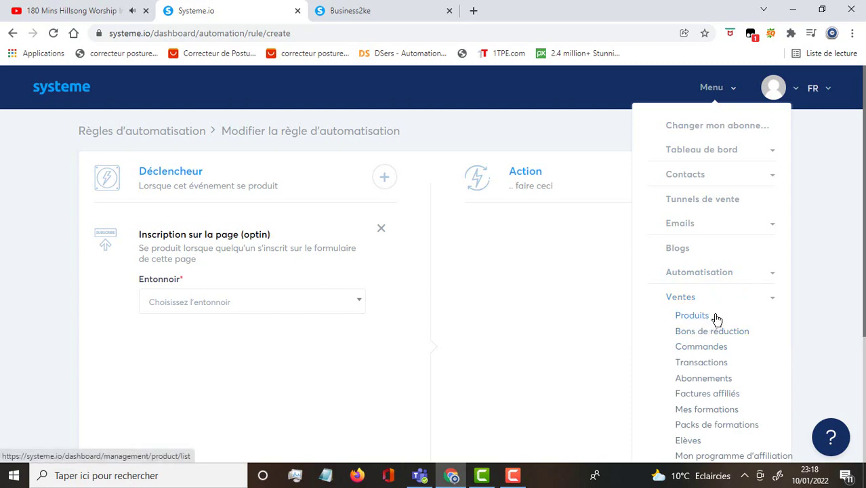
left_click(704, 379)
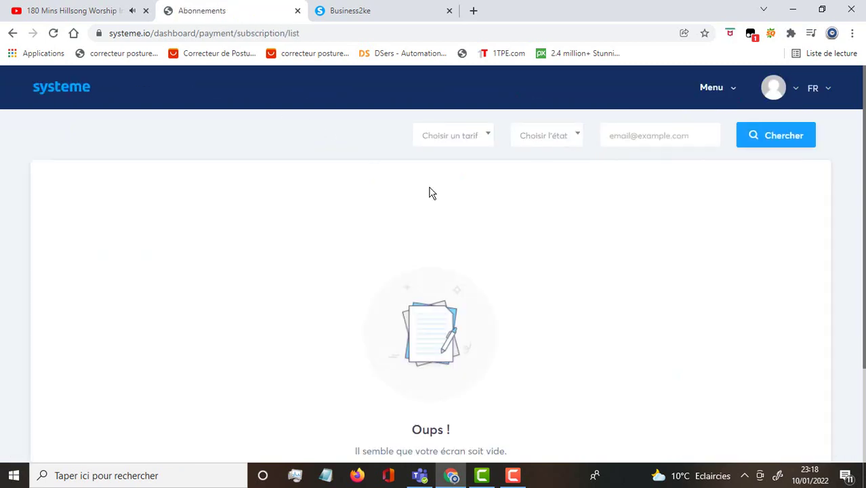
scroll(589, 273, "down", 1)
scroll(554, 260, "up", 1)
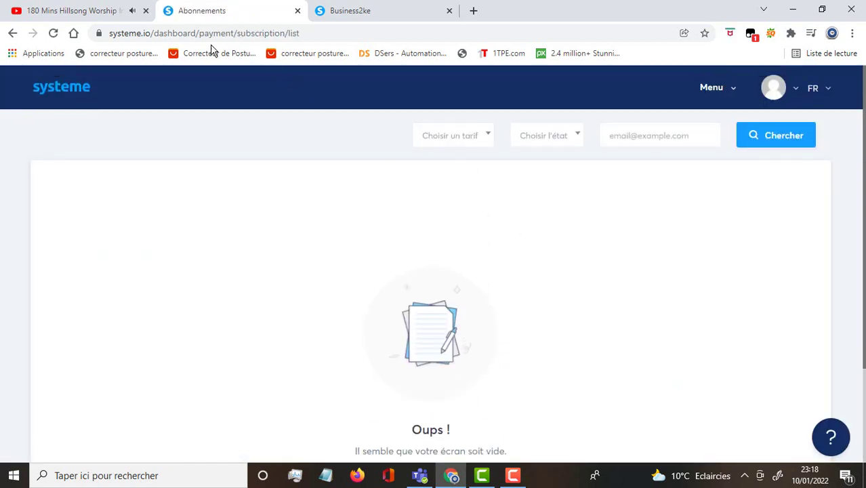
Step: Expand the Ventes section of the site navigation and look over its entries, from Produits to Mon programme d'affiliation
left_click(732, 90)
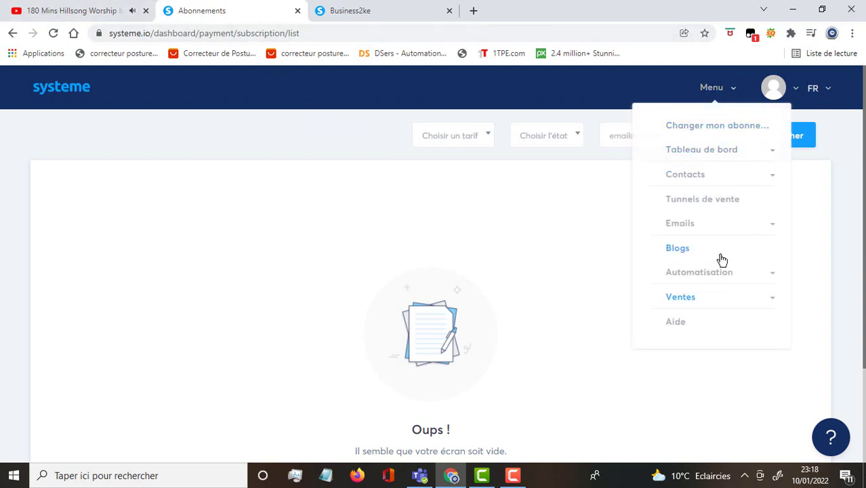
left_click(695, 300)
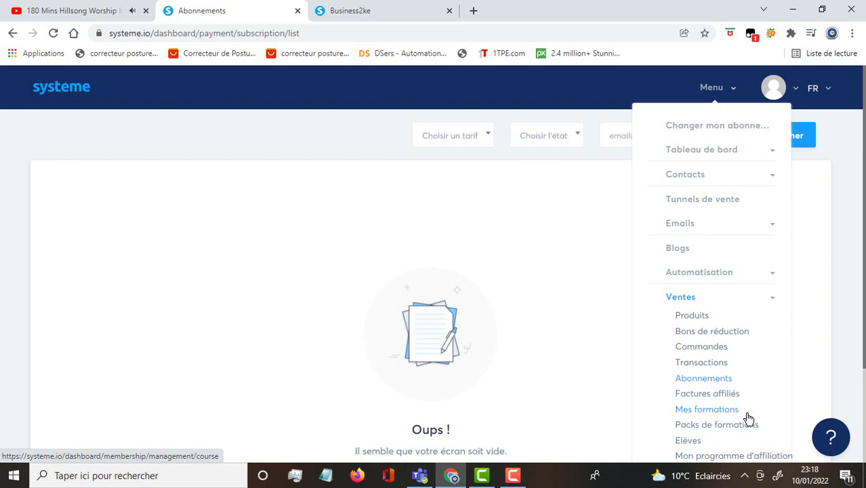
scroll(720, 426, "down", 2)
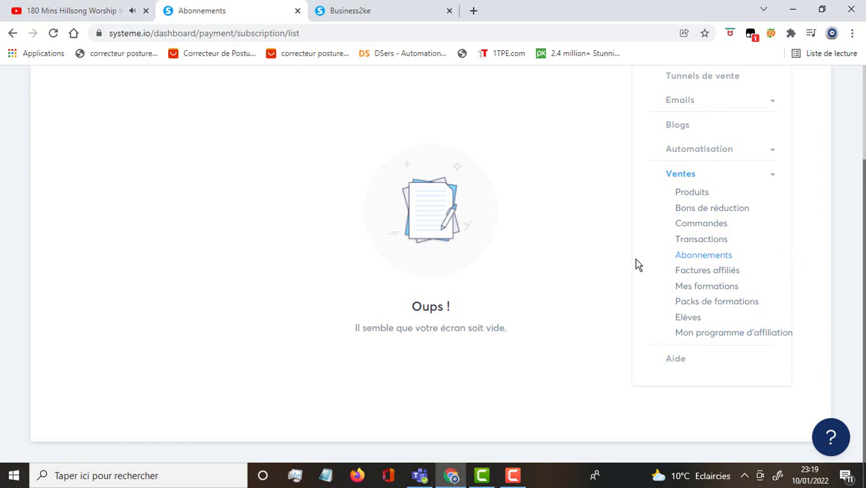
left_click(594, 143)
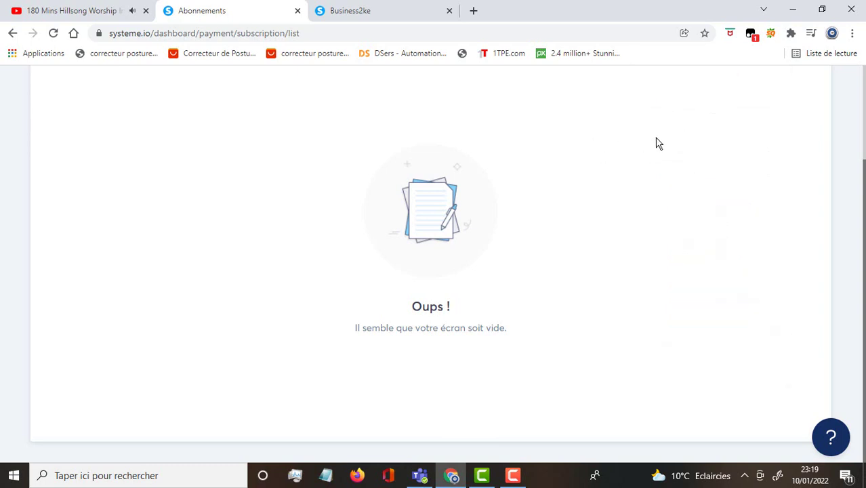
scroll(658, 141, "up", 2)
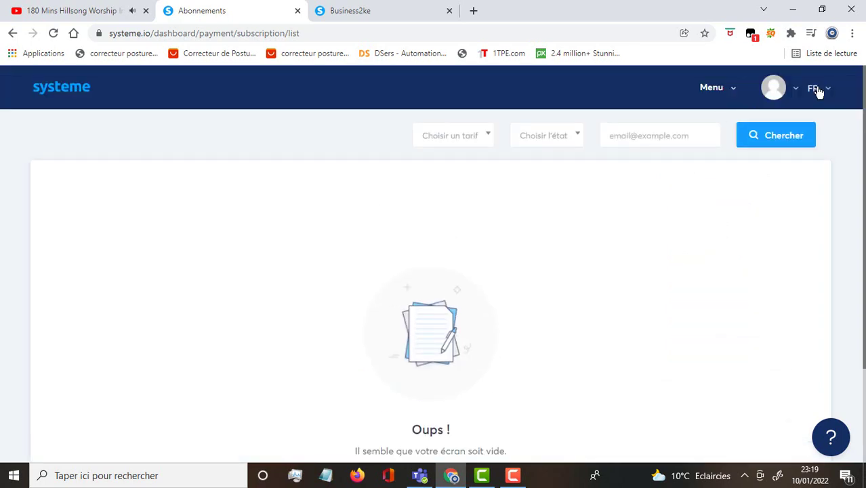
Step: Open the account's profile settings and look over the first name, phone, address, city and postal code fields
left_click(797, 94)
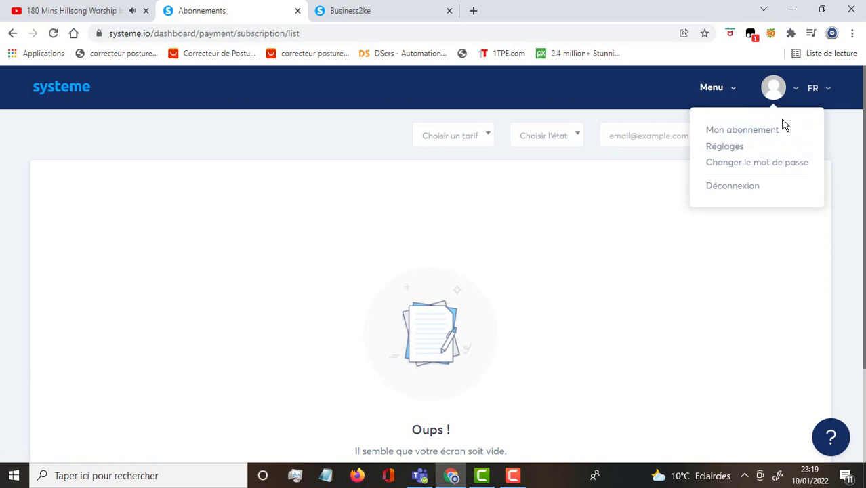
left_click(732, 148)
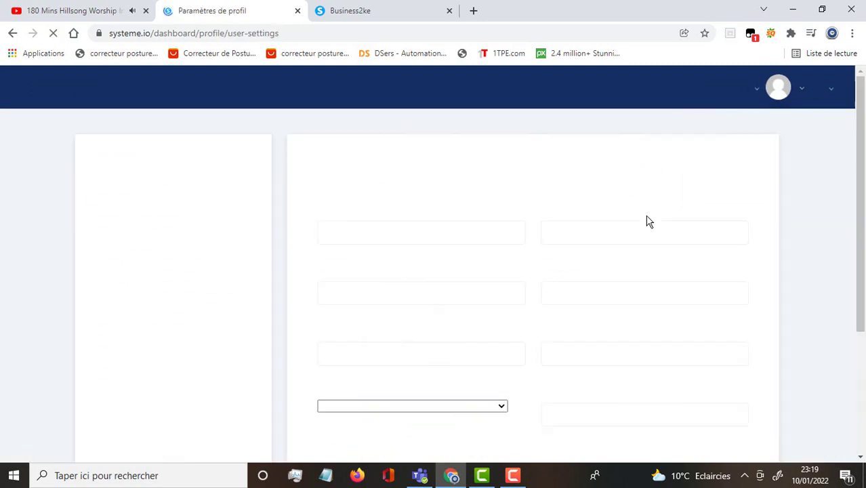
left_click(376, 224)
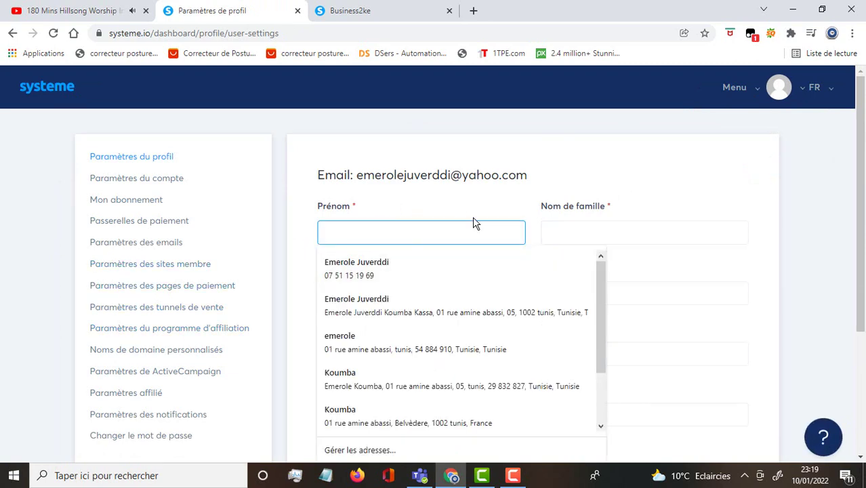
left_click(561, 161)
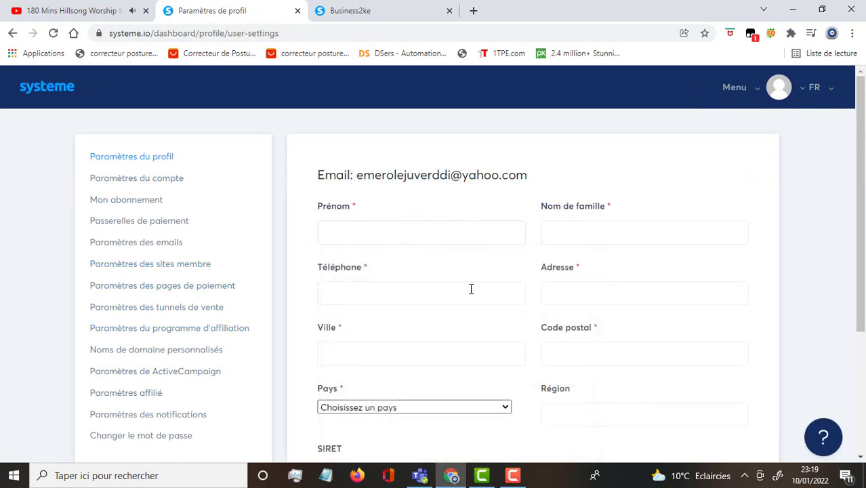
left_click(432, 290)
left_click(668, 293)
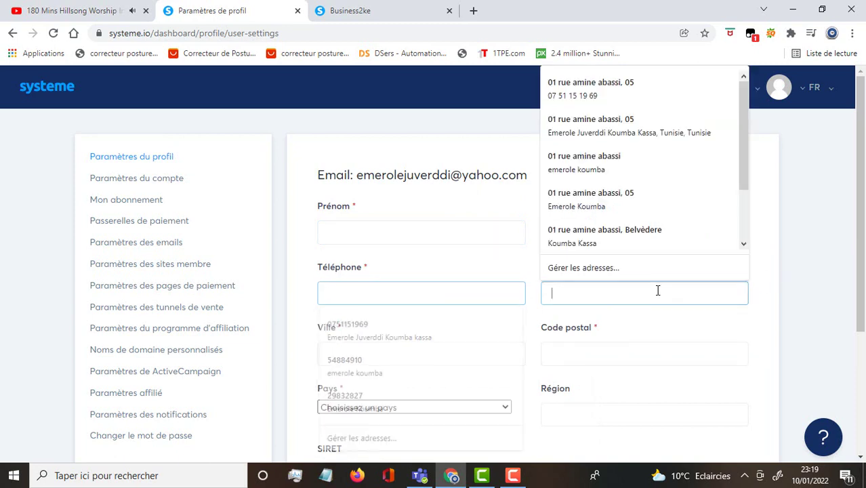
left_click(459, 353)
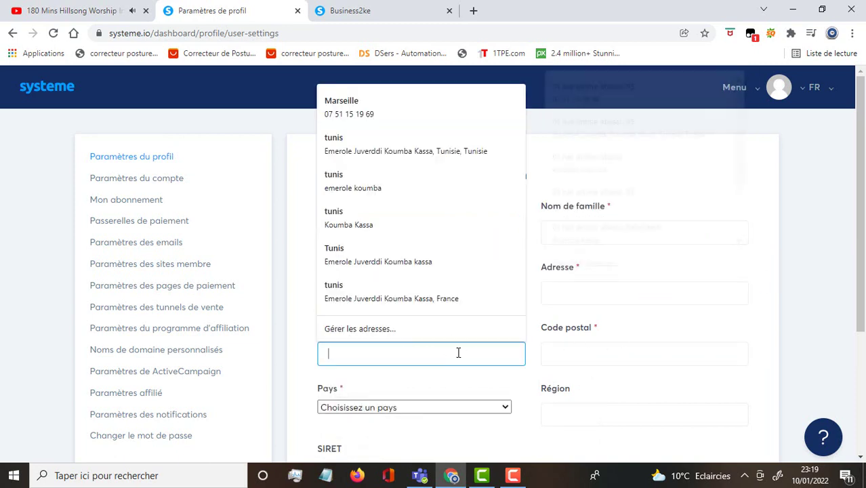
left_click(599, 347)
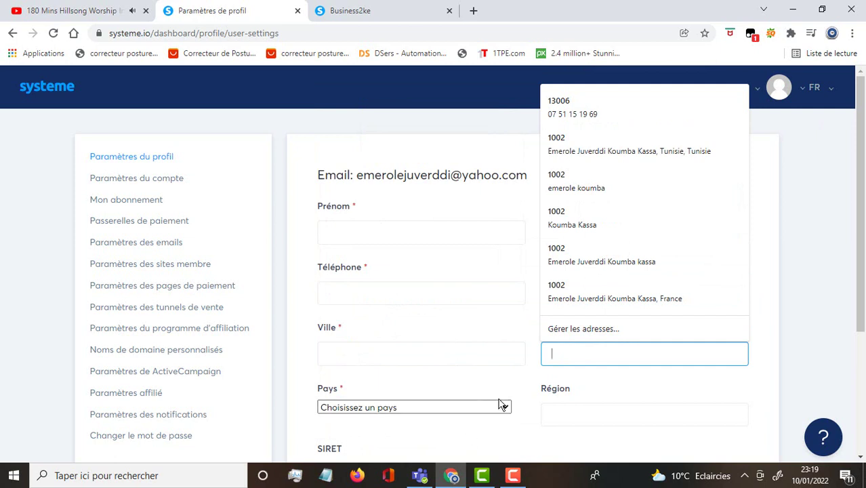
Step: Examine the Pays choices and the Région and SIRET fields of the profile form without filling them in
left_click_drag(510, 413, 512, 434)
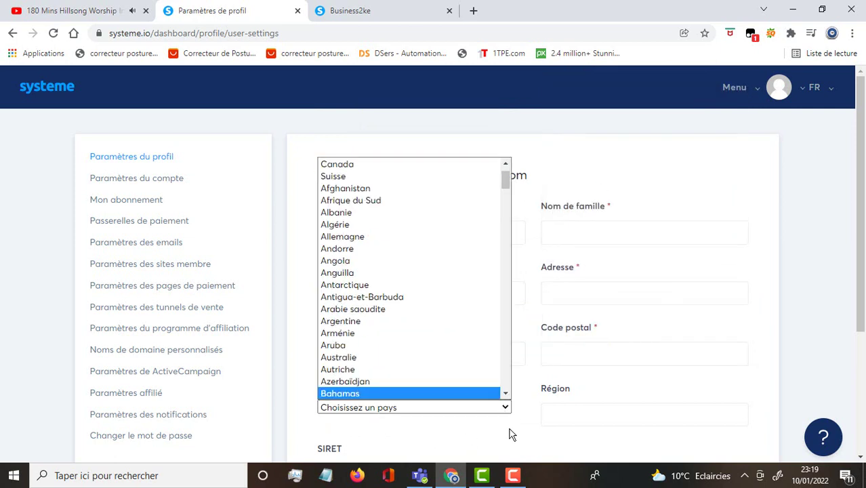
scroll(512, 434, "down", 2)
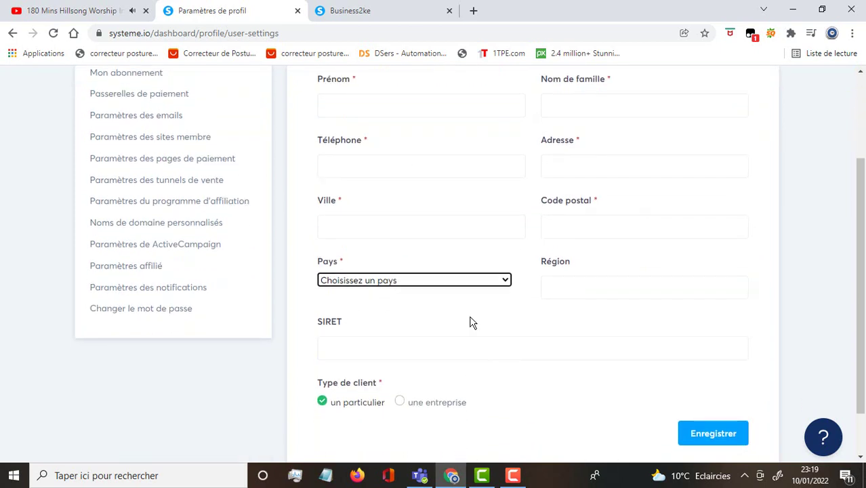
left_click(435, 284)
scroll(378, 154, "down", 3)
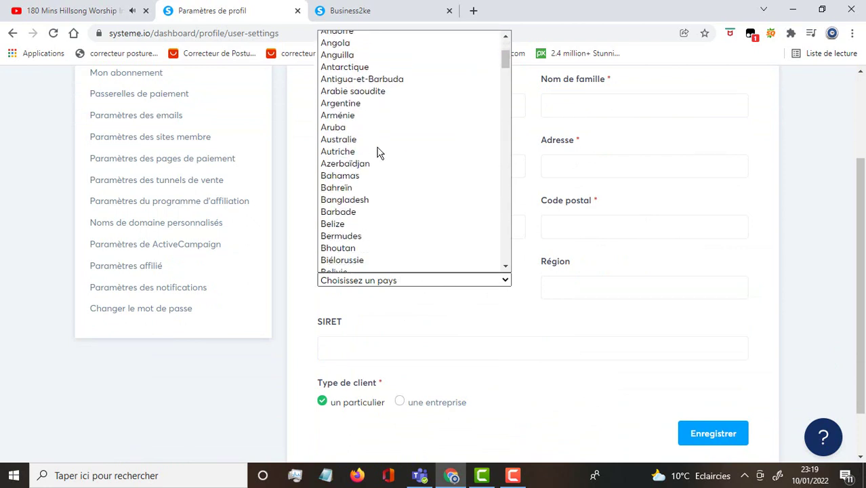
scroll(359, 129, "up", 3)
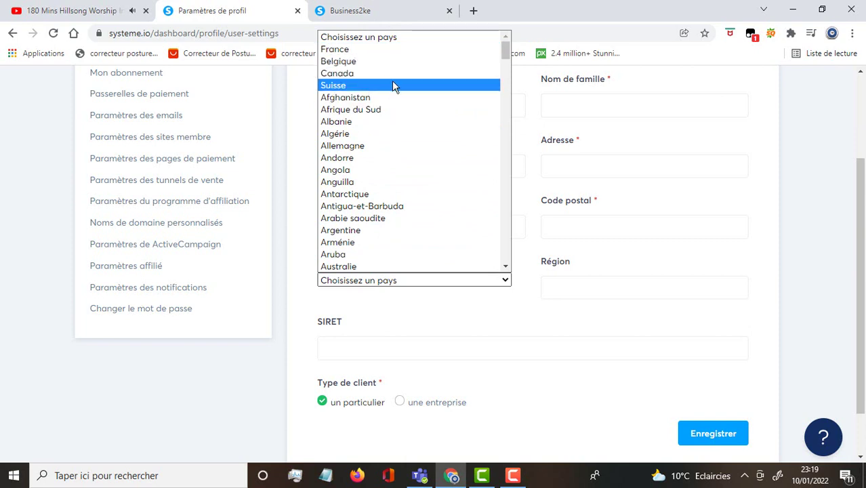
left_click(648, 294)
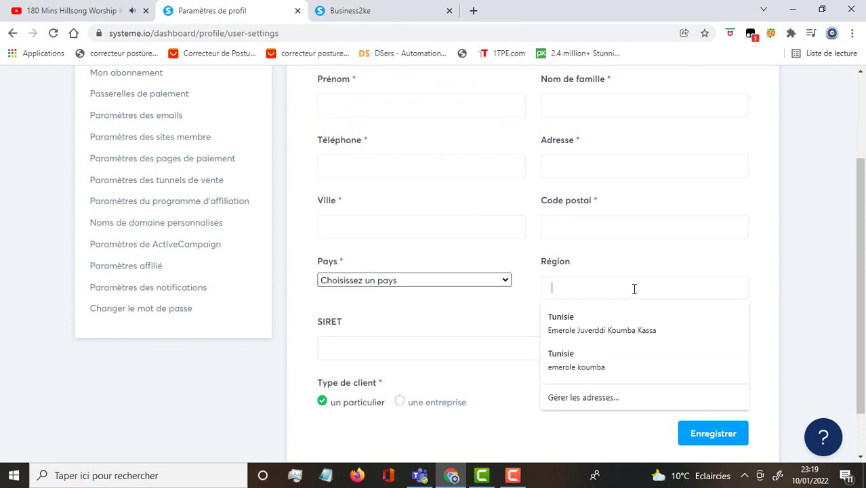
left_click(403, 342)
scroll(475, 319, "down", 2)
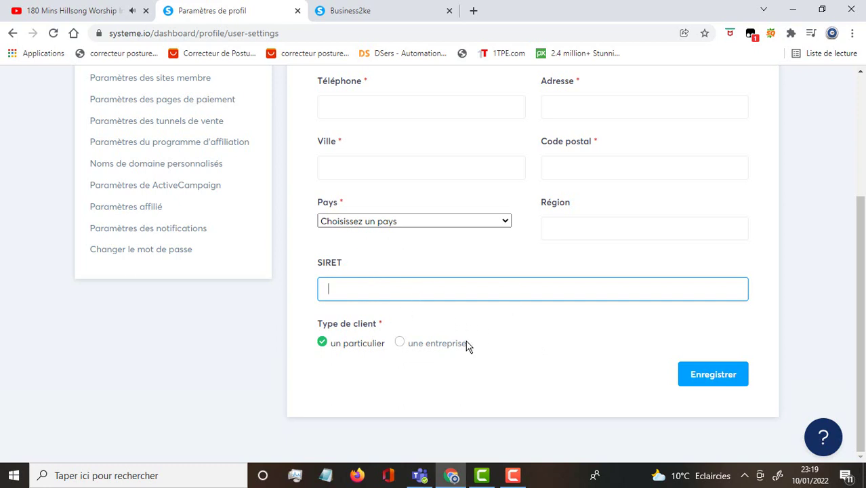
Step: Set the Type de client to une entreprise, return it to un particulier and check the SIRET field
left_click(400, 342)
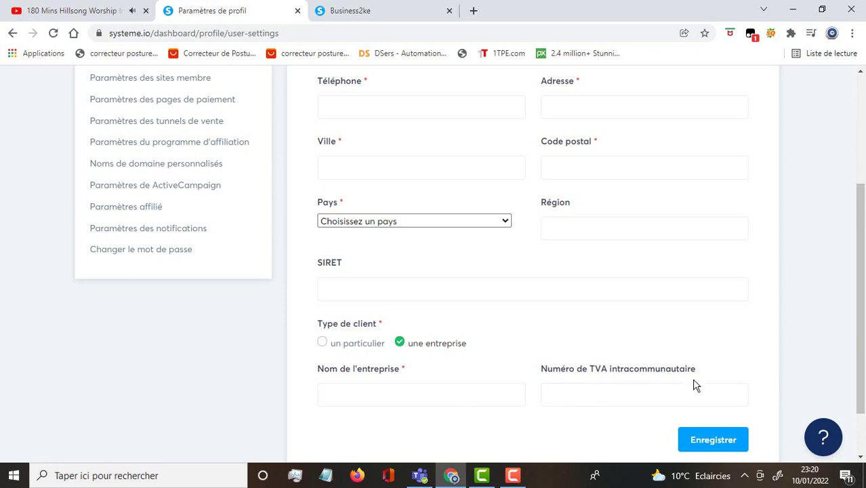
left_click(322, 344)
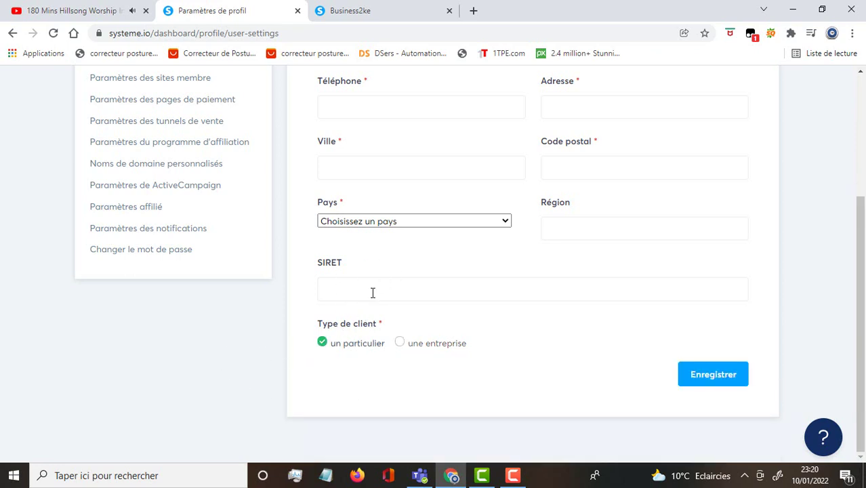
left_click(374, 292)
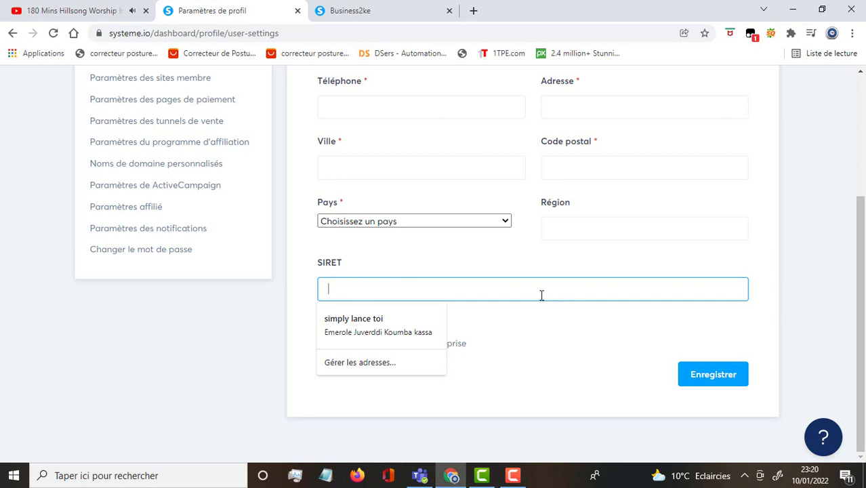
scroll(222, 366, "up", 3)
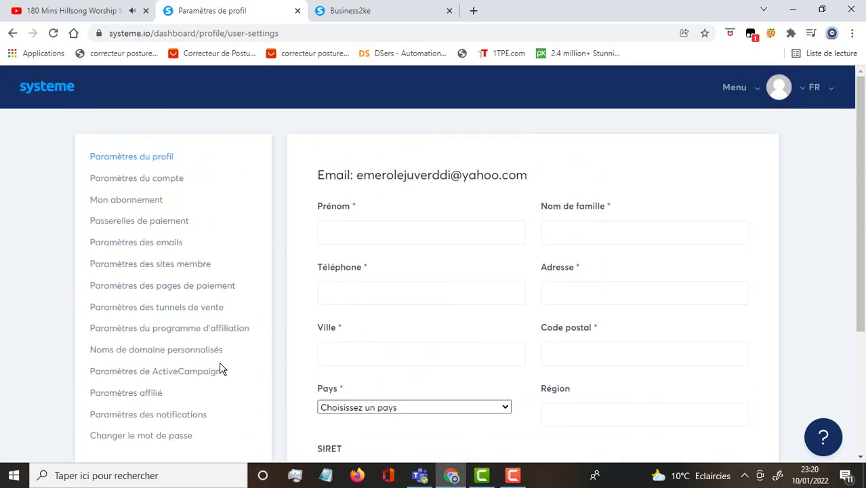
Step: Open Paramètres du compte and examine the Sous-domaine and date format settings without changing them
left_click(134, 179)
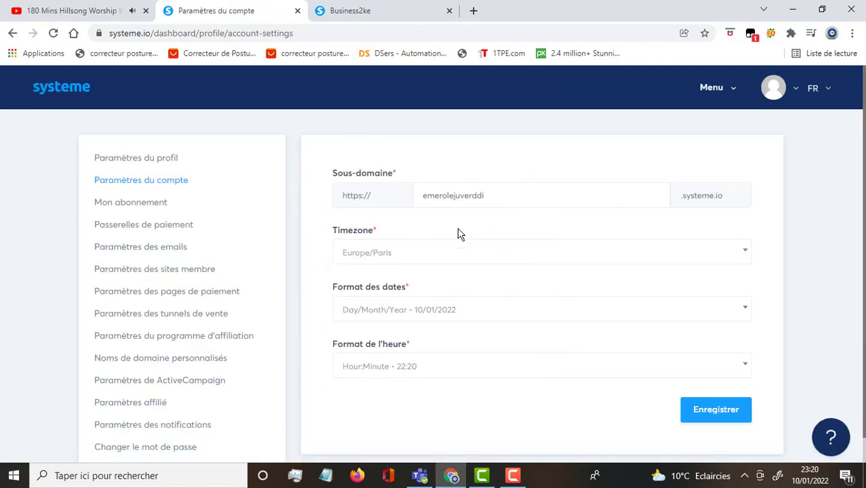
left_click(504, 198)
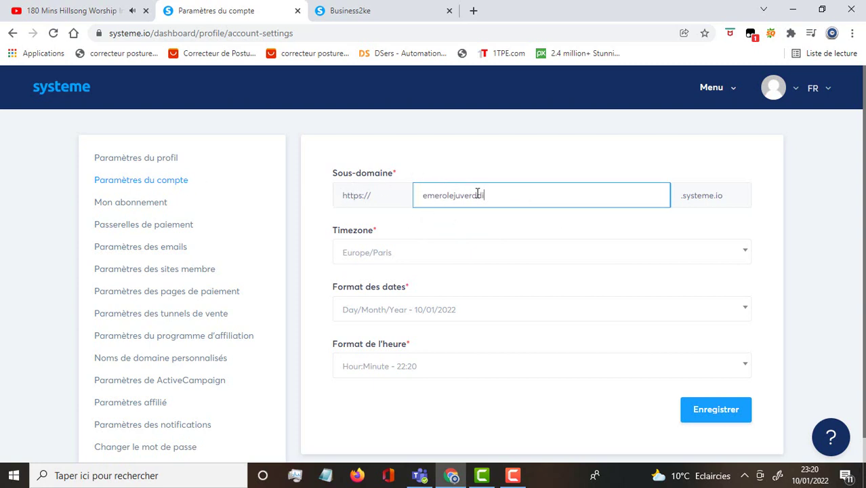
left_click_drag(501, 202, 416, 199)
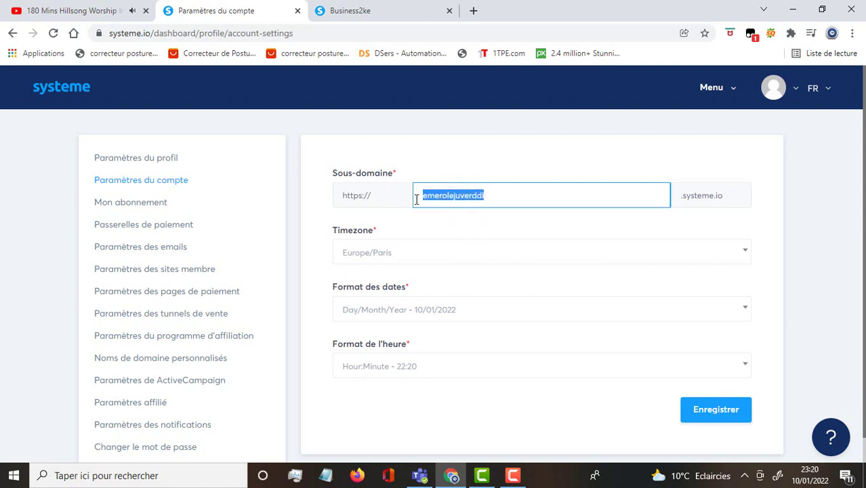
left_click(492, 196)
left_click_drag(491, 196, 427, 199)
left_click(500, 197)
left_click_drag(501, 197, 403, 194)
left_click(513, 228)
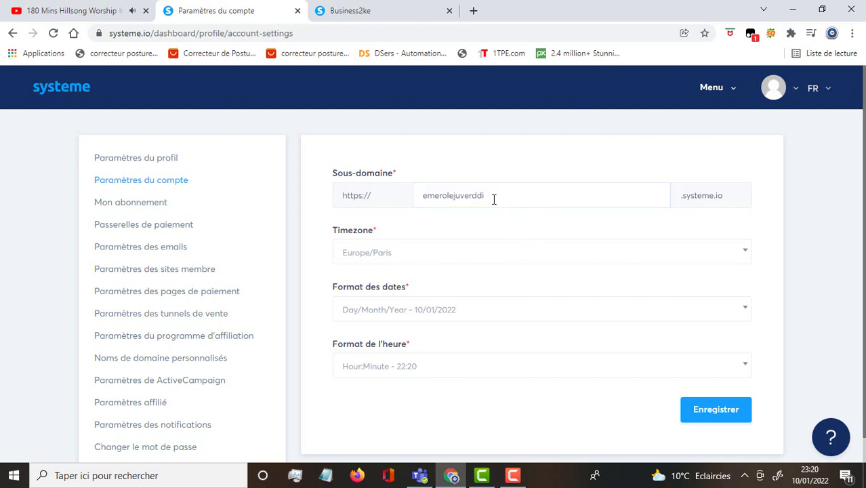
left_click(426, 315)
left_click(516, 421)
Step: Open Mon abonnement and compare the feature limits of the Gratuit, Startup, Webinaire and Entreprise plans
left_click(131, 204)
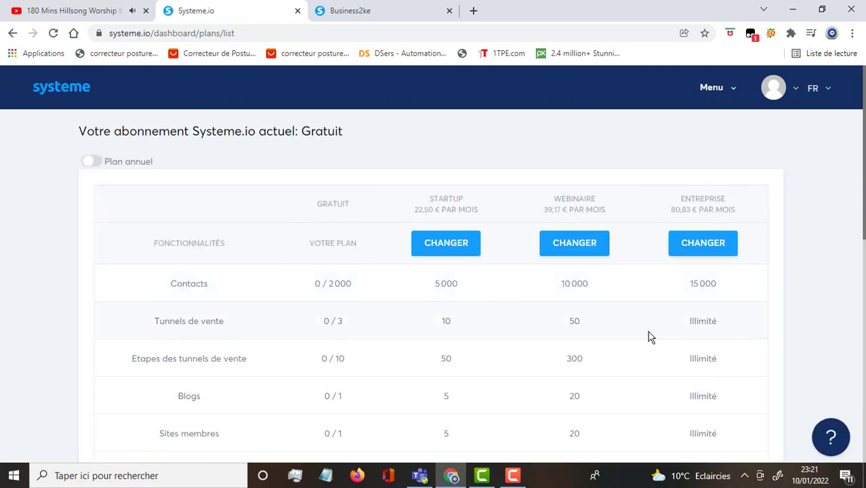
scroll(366, 254, "down", 2)
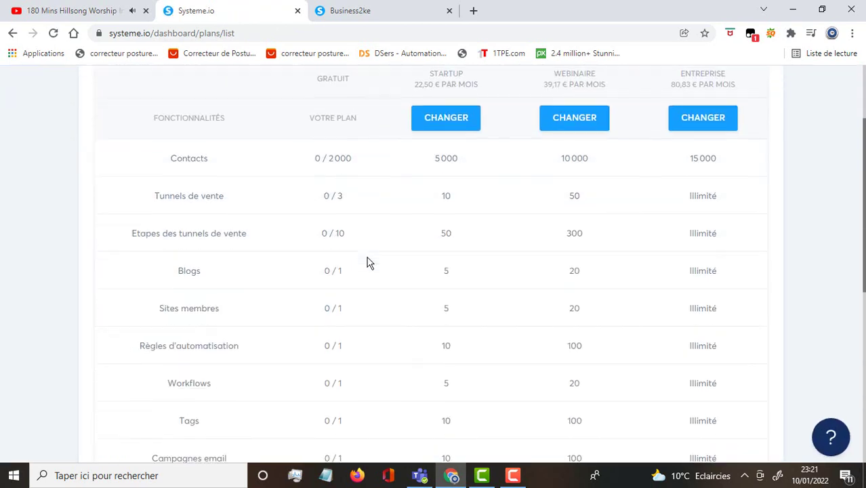
scroll(352, 109, "up", 1)
scroll(352, 110, "up", 2)
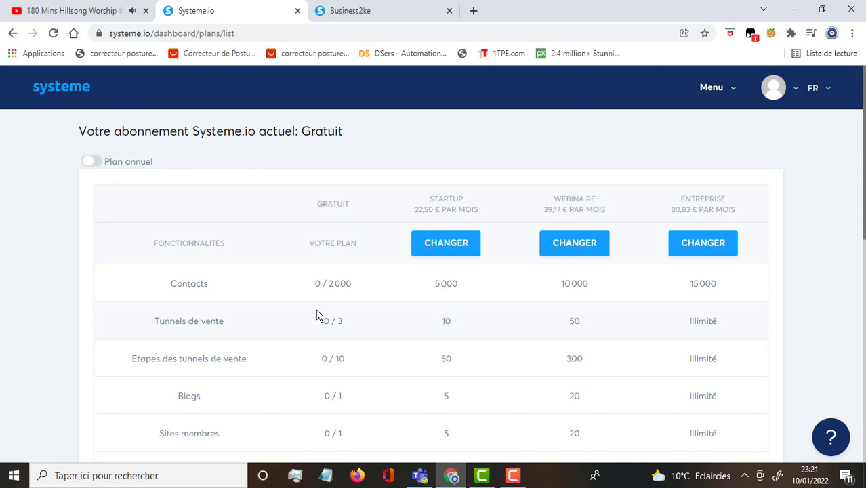
scroll(332, 284, "down", 1)
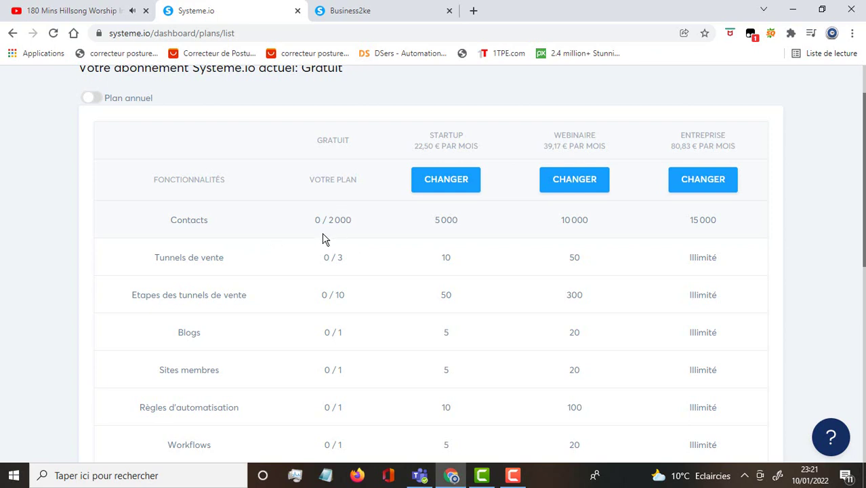
scroll(324, 217, "down", 1)
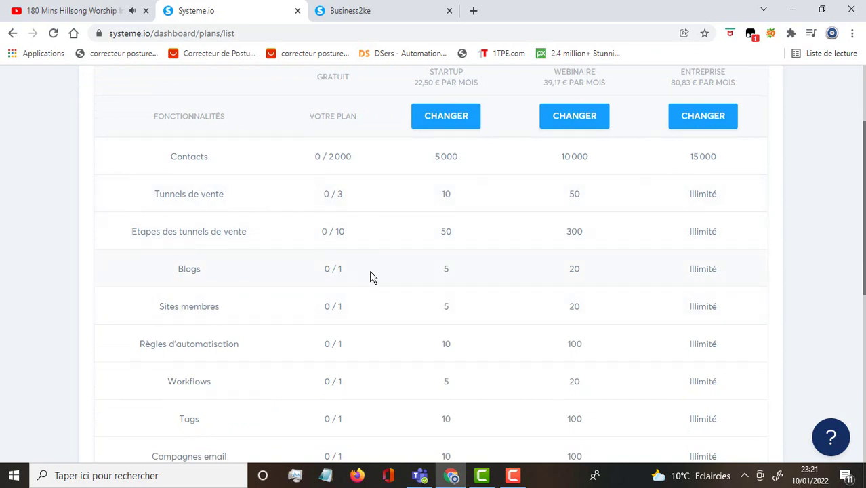
scroll(371, 304, "down", 3)
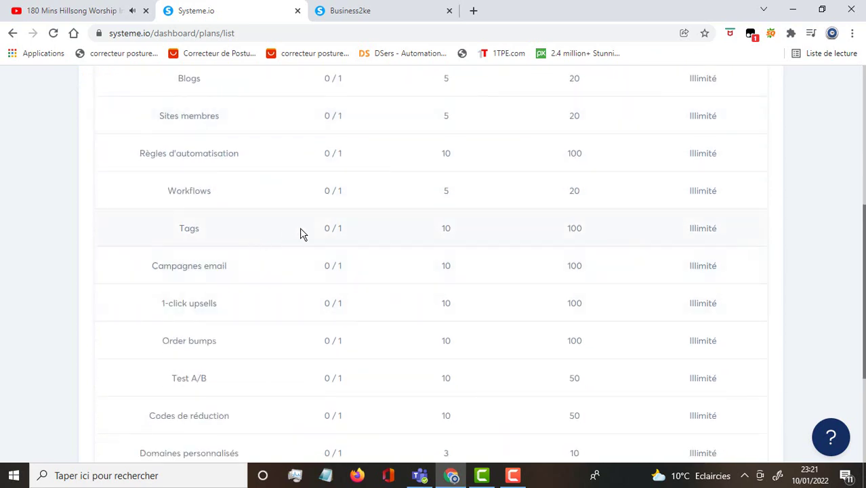
scroll(345, 242, "up", 5)
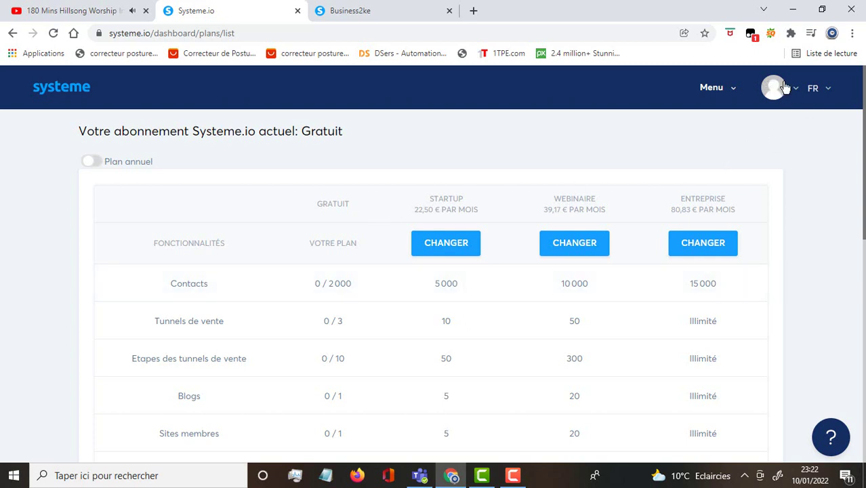
Step: Return to the account settings and open the Passerelles de paiement page with the Stripe and Paypal connections
left_click(12, 33)
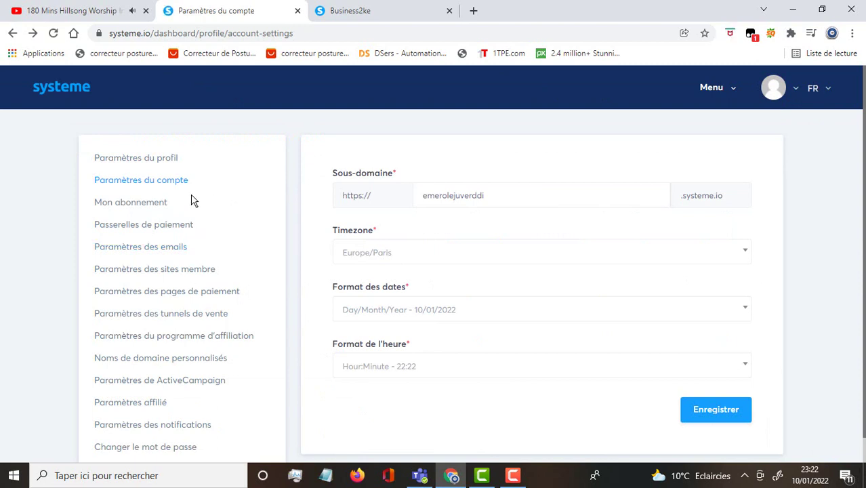
left_click(158, 226)
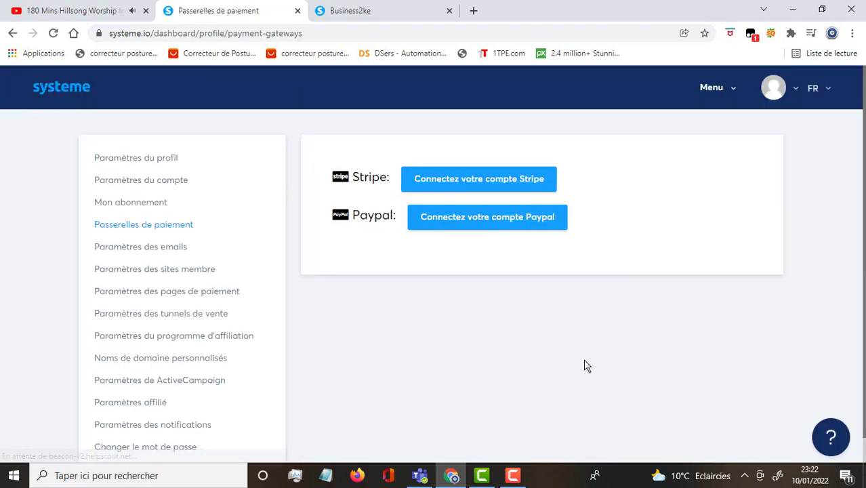
Step: Open Paramètres des emails and examine the SendGrid, double opt-in, sender address and sender name settings
left_click(209, 269)
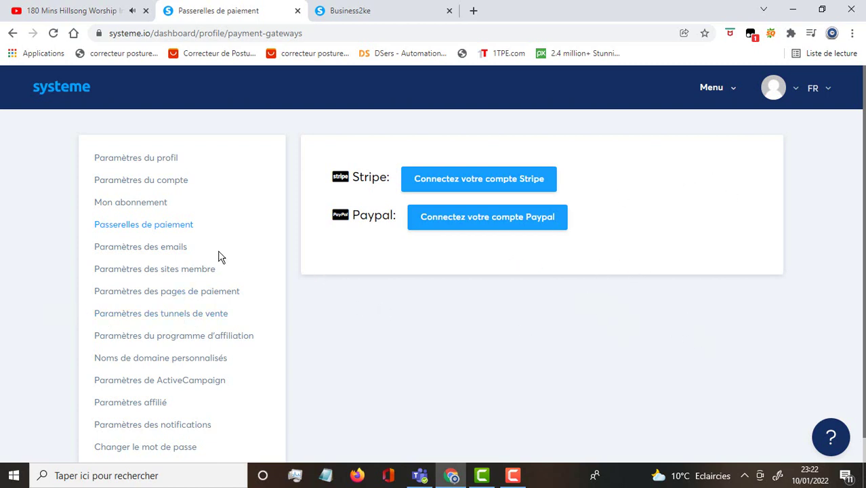
left_click(166, 248)
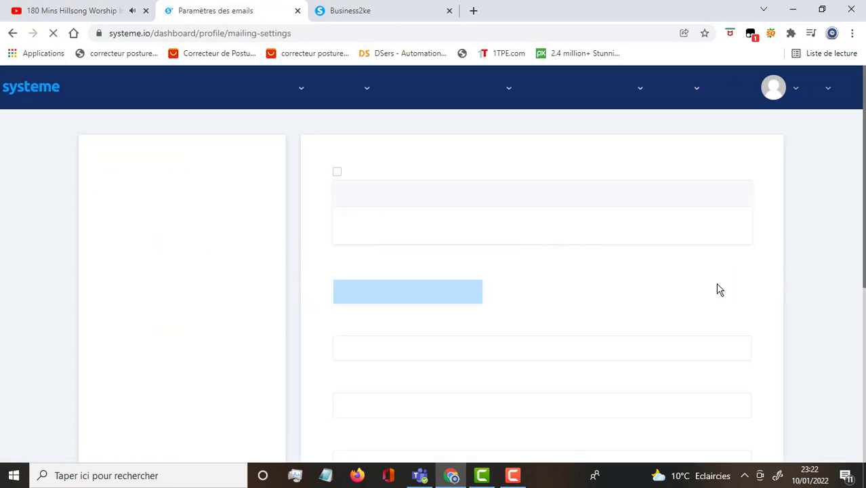
scroll(583, 281, "down", 2)
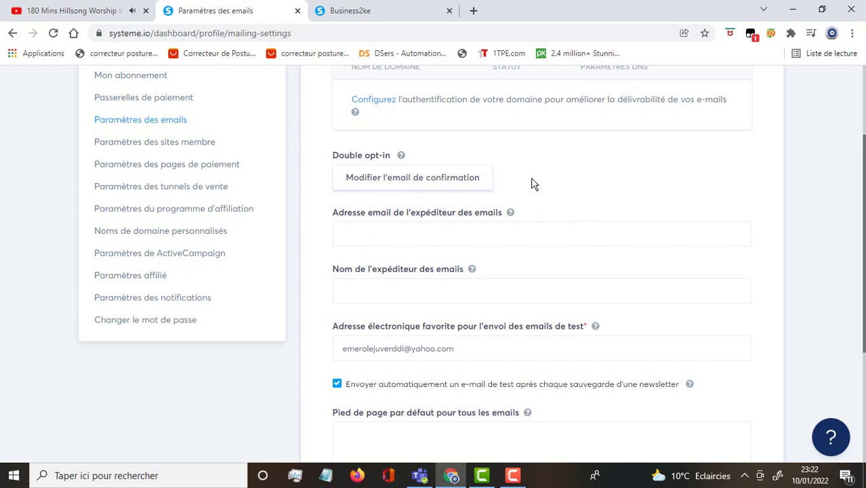
scroll(532, 184, "up", 2)
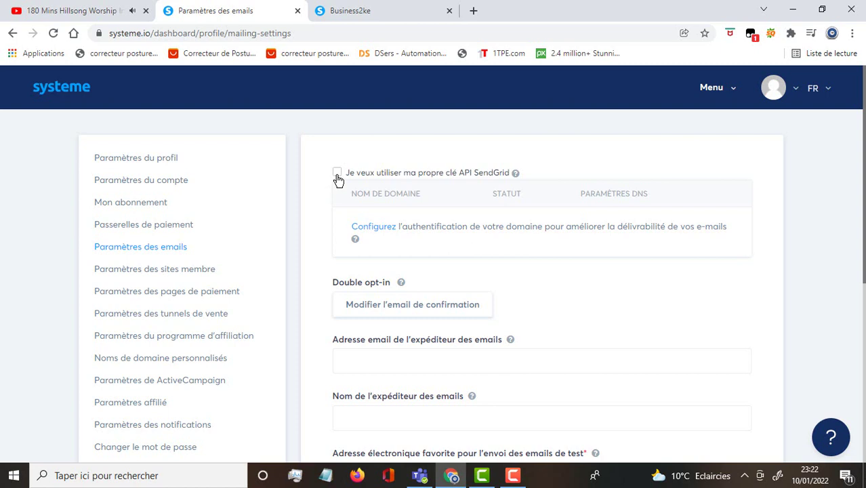
scroll(602, 299, "down", 2)
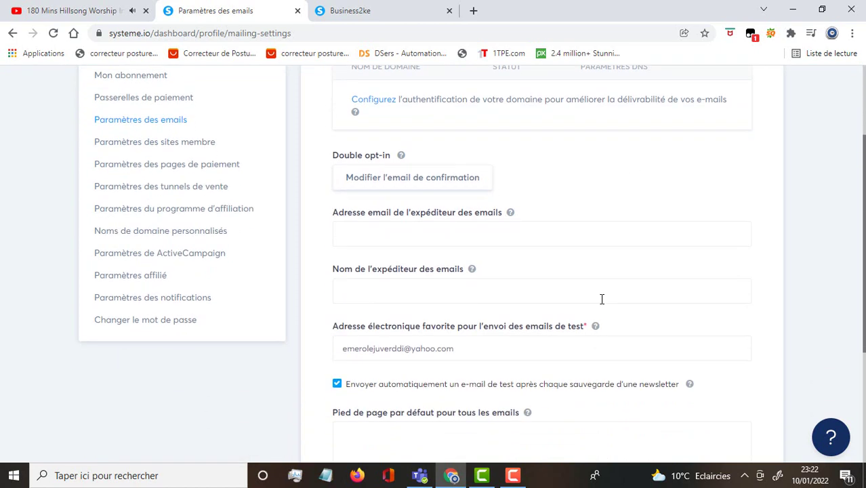
left_click(487, 293)
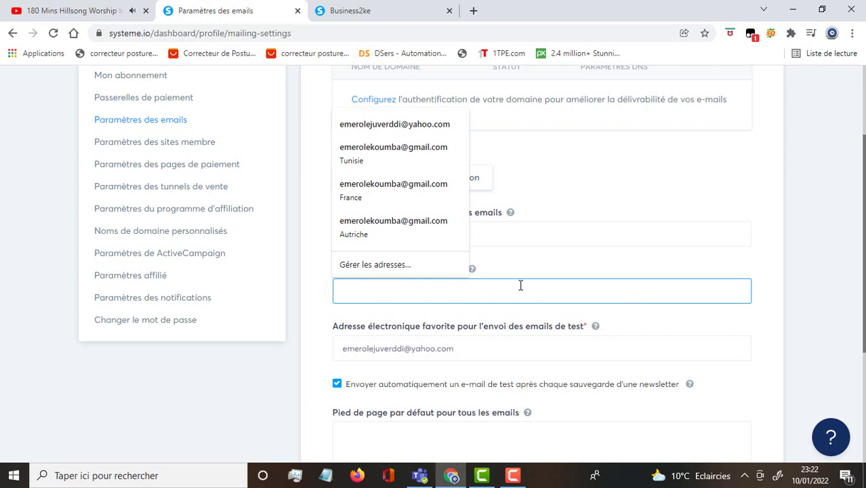
left_click(536, 227)
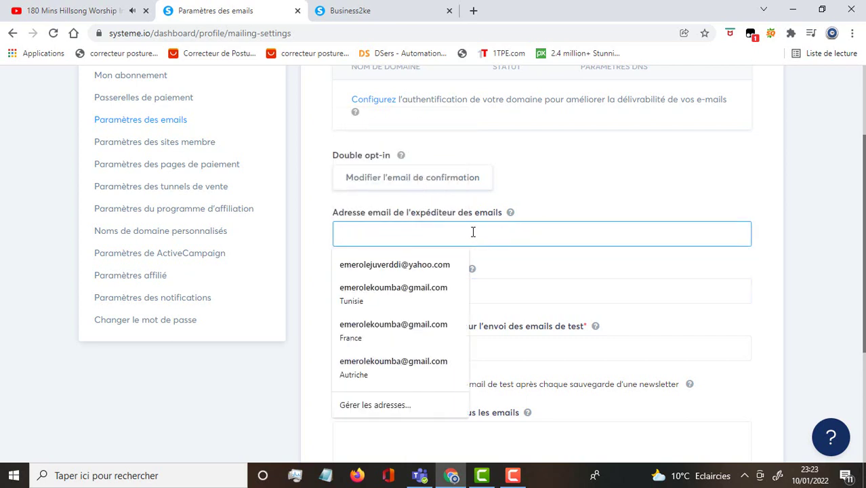
left_click(858, 289)
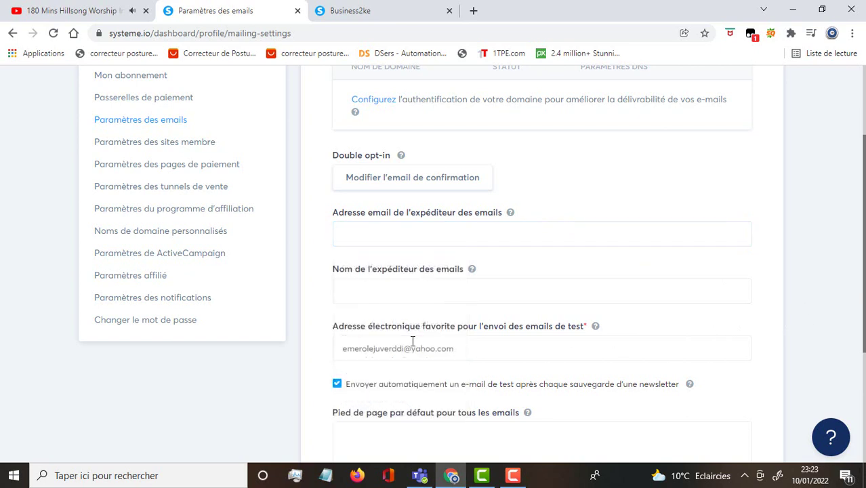
scroll(414, 339, "down", 2)
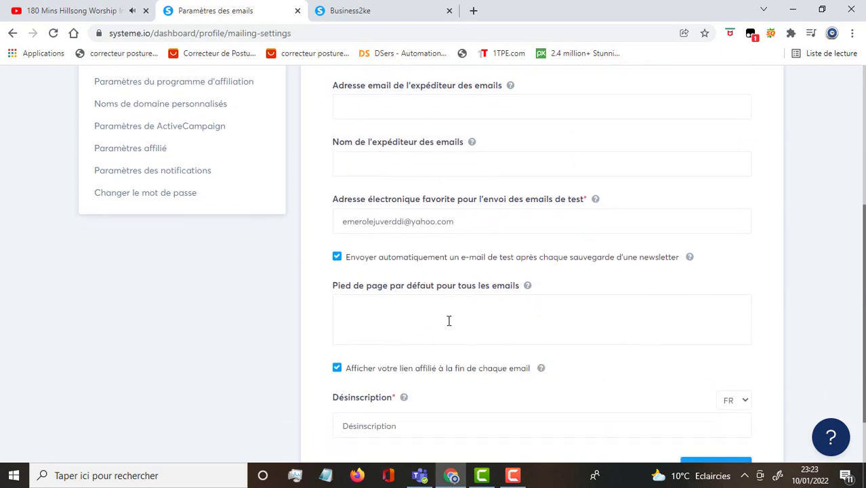
Step: Enter "votre partenaire" followed by the partner's first name as the default footer for all emails
left_click(481, 313)
scroll(491, 308, "down", 1)
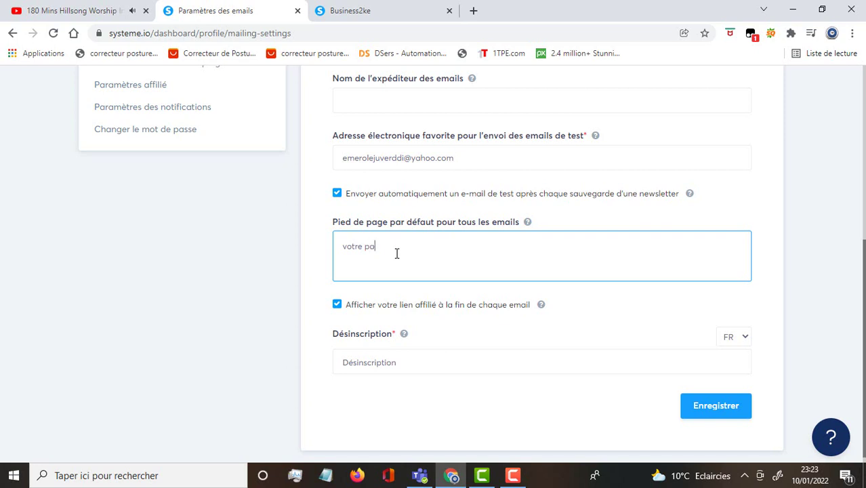
type("re ")
type("E")
type("merole")
key("BackSpace")
key("BackSpace")
key("BackSpace")
type("aude")
Step: Check the Désinscription field and the other email settings, and open Paramètres des sites membre
left_click(404, 369)
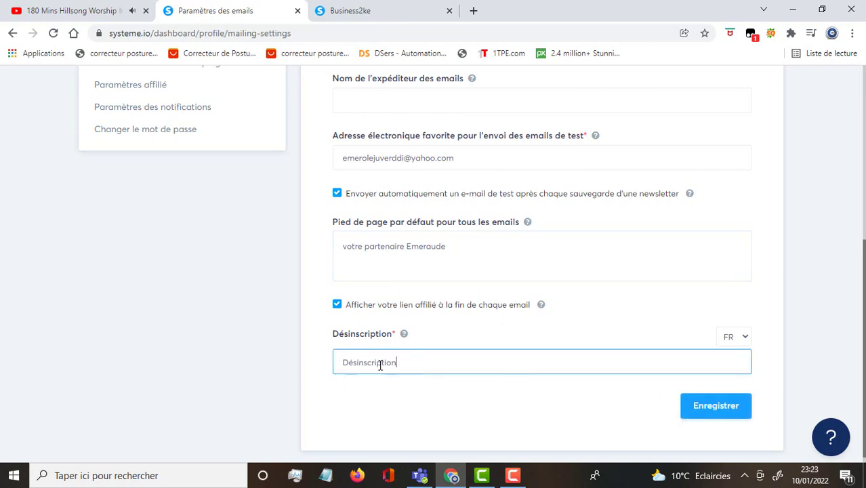
scroll(518, 315, "up", 3)
scroll(520, 317, "down", 1)
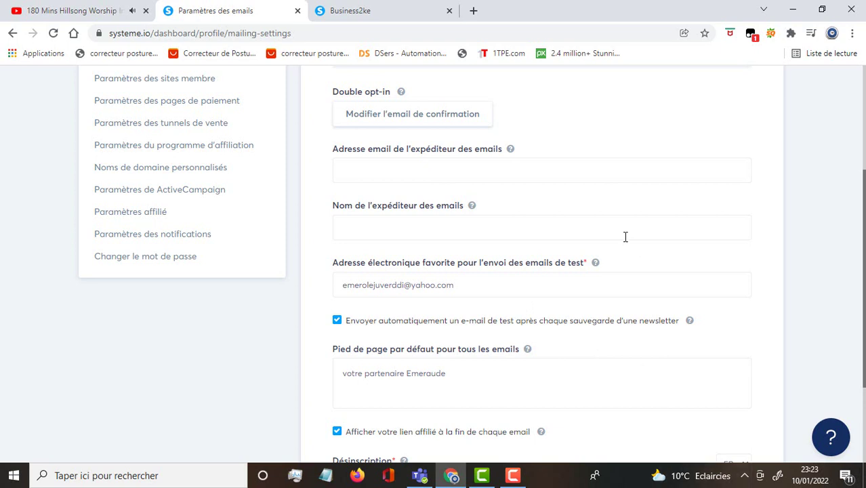
scroll(236, 203, "up", 2)
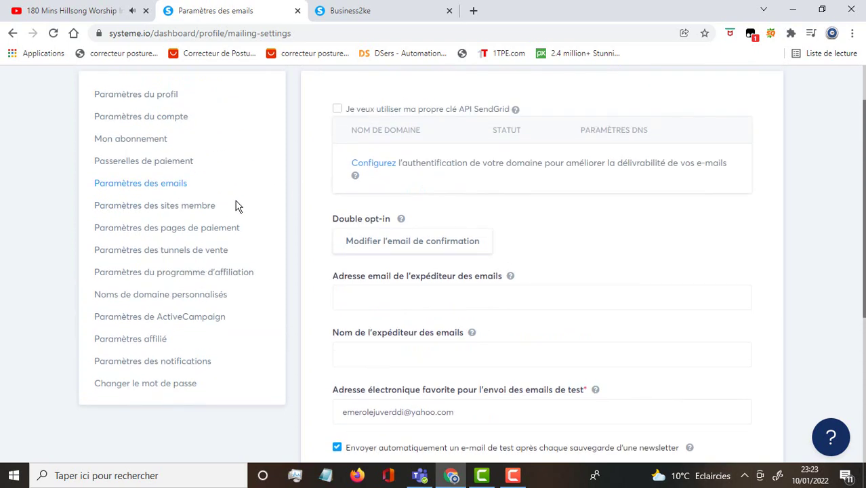
left_click(174, 207)
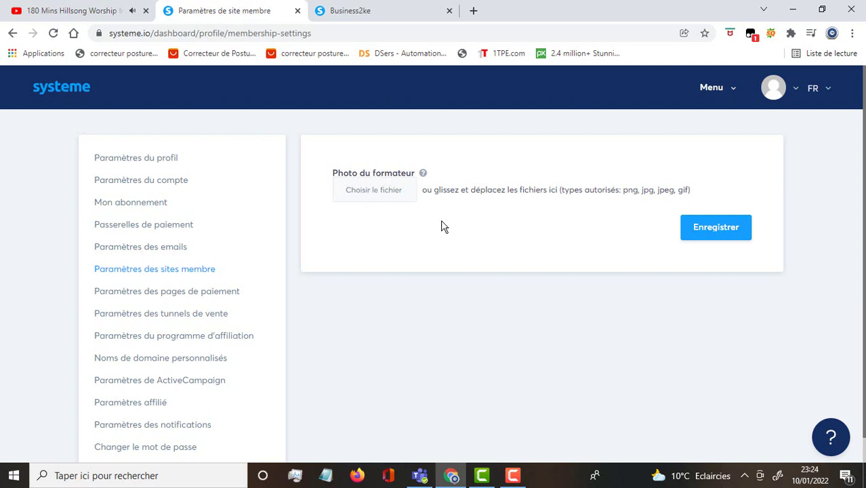
Step: Open Paramètres des pages de paiement and review the conditions générales text and default currency choices, keeping Euro
left_click(221, 293)
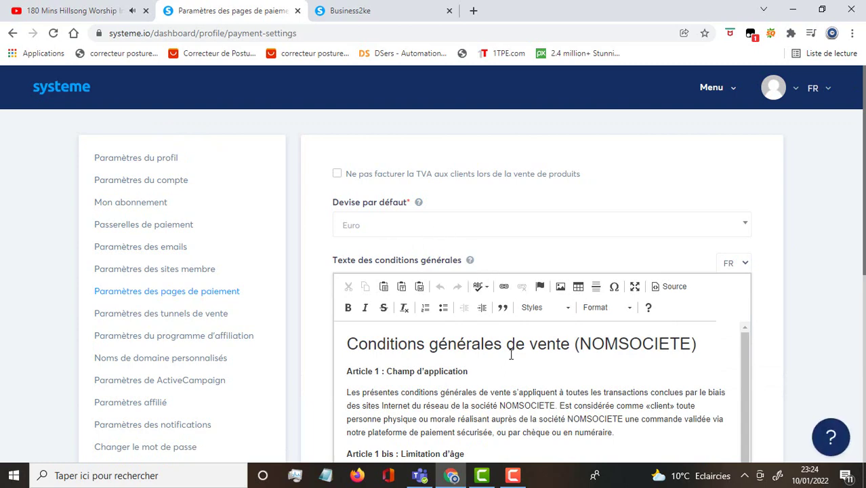
scroll(618, 362, "down", 3)
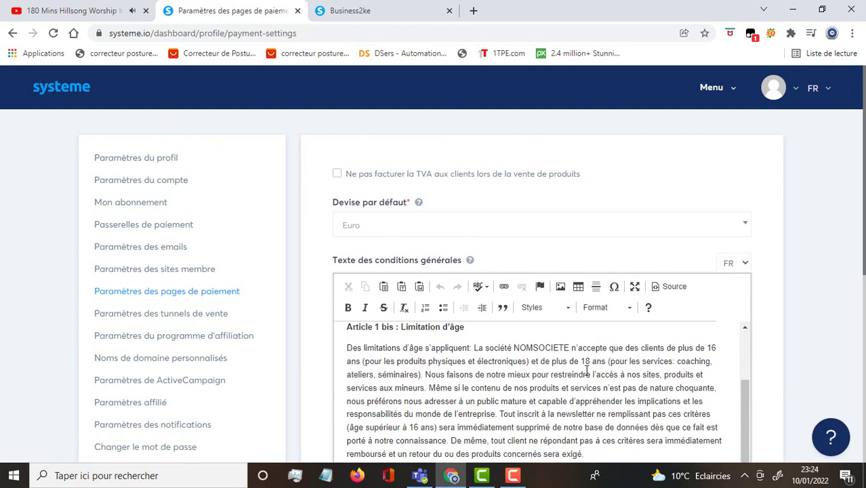
scroll(512, 395, "up", 3)
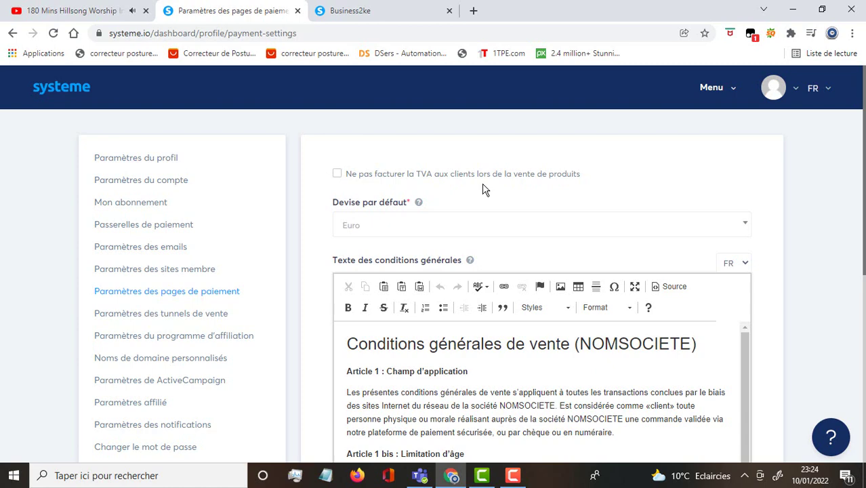
left_click(384, 229)
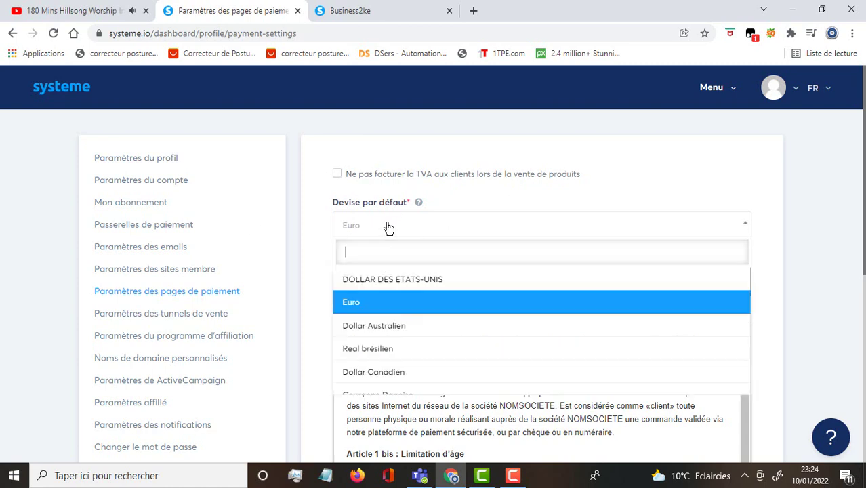
left_click(352, 303)
Step: Check the Code de tracking field in the sales funnel settings and open Paramètres du programme d'affiliation
left_click(193, 314)
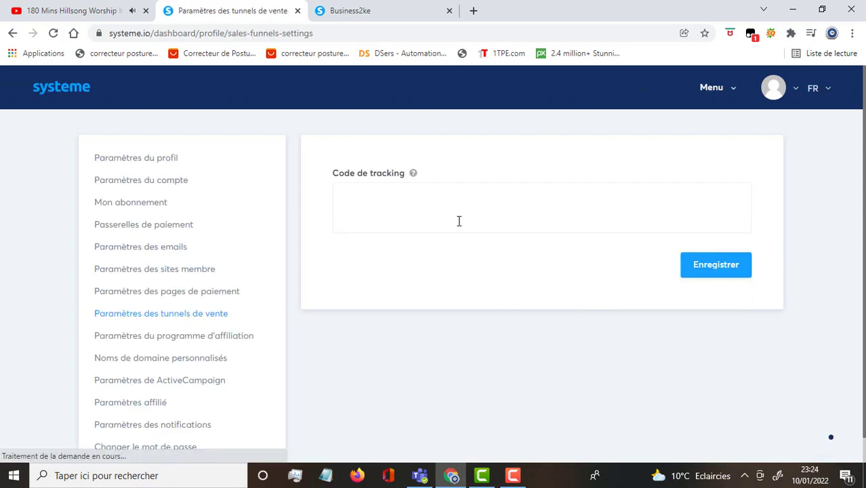
left_click(416, 190)
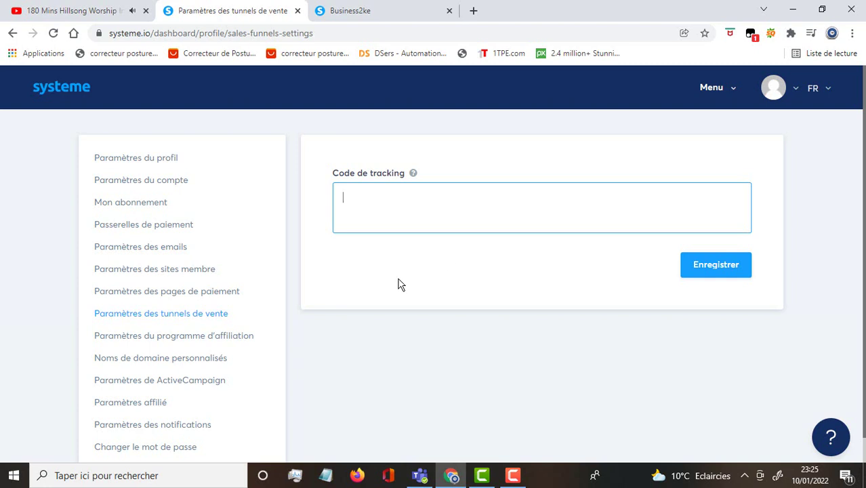
left_click(190, 345)
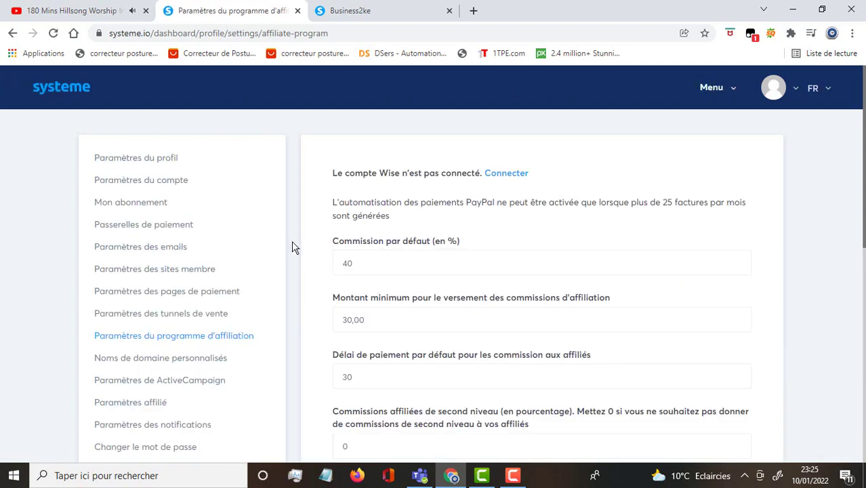
scroll(375, 226, "down", 1)
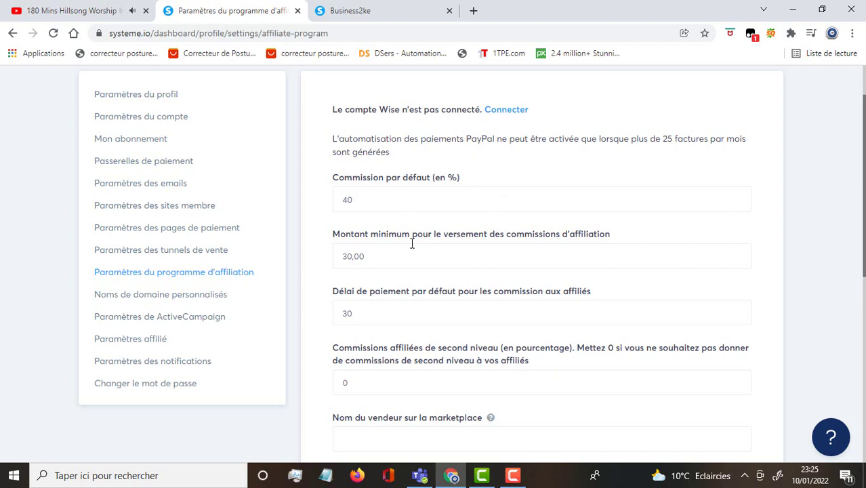
Step: Try 20,00 as the minimum amount for paying affiliate commissions and restore it to 30,00
left_click(454, 252)
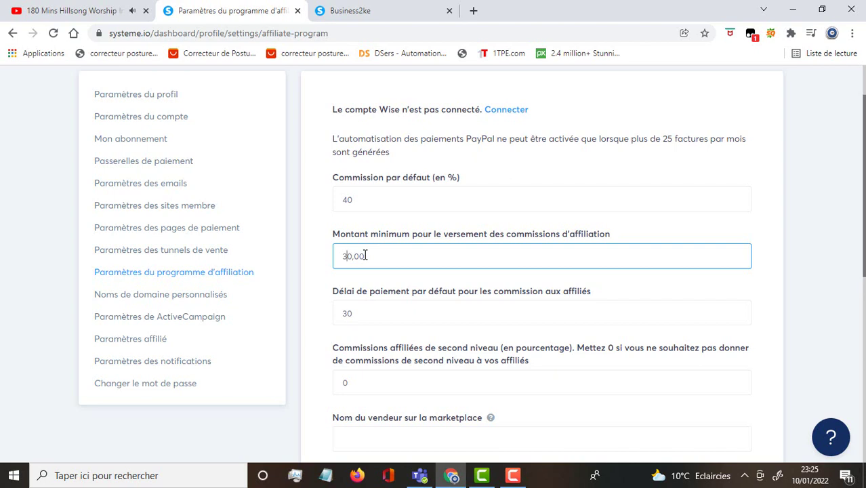
key("BackSpace")
type("2")
key("BackSpace")
type("3")
Step: Try 30 as the default commission percentage and restore it to 40
left_click(380, 197)
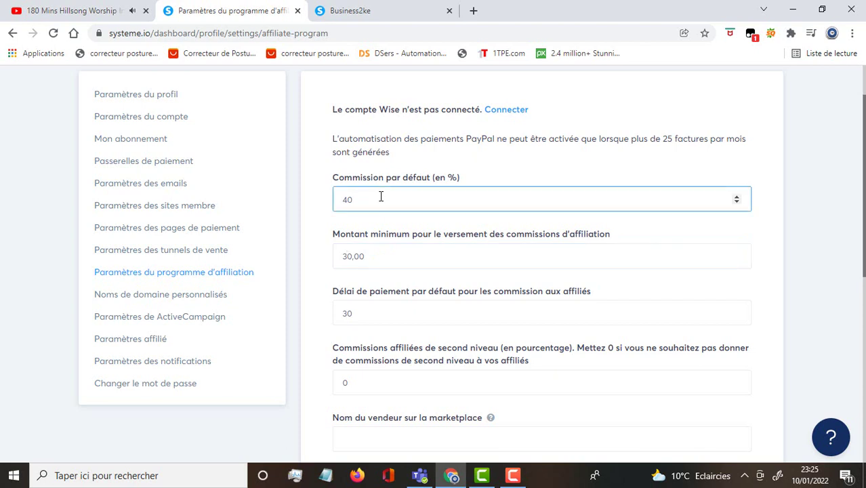
key("BackSpace")
key("BackSpace")
type("30")
key("BackSpace")
key("BackSpace")
type("40")
Step: Try 10 as the default payment delay for affiliate commissions and restore it to 30
left_click(435, 309)
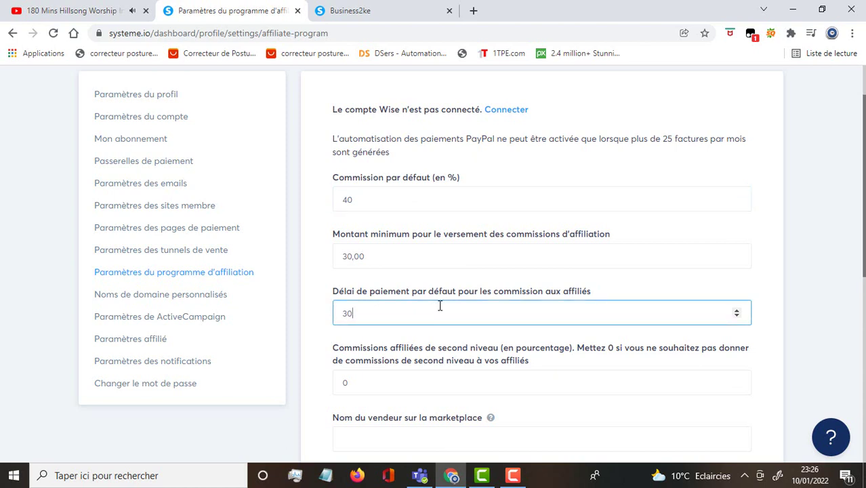
key("BackSpace")
key("BackSpace")
type("10")
key("BackSpace")
key("BackSpace")
type("30")
Step: Check the second-level affiliate commission and the Nom du vendeur sur la marketplace fields without changing them
left_click(416, 377)
scroll(433, 381, "down", 2)
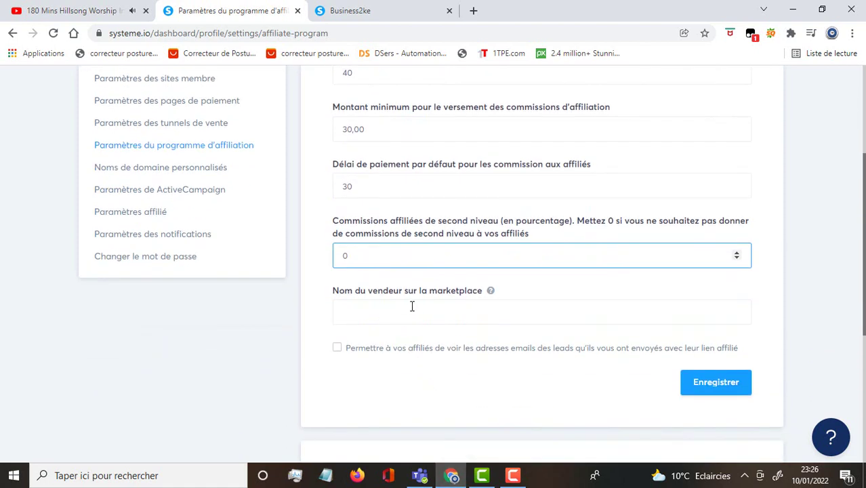
left_click(471, 312)
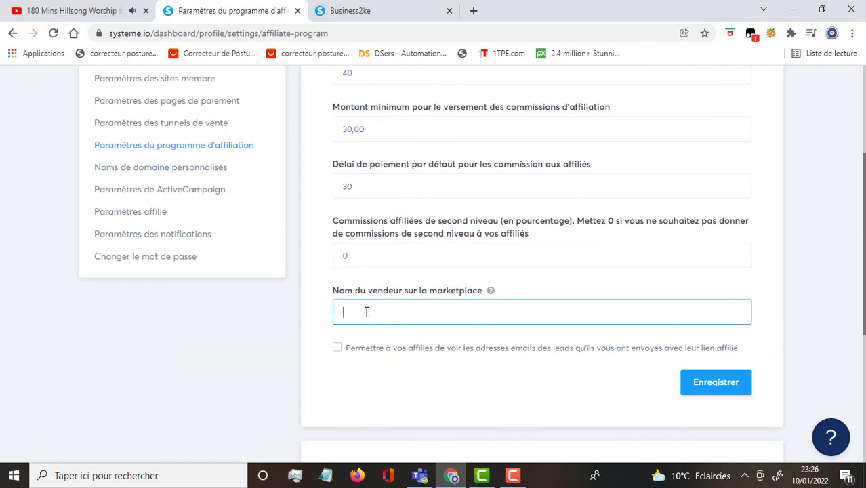
Step: Open Noms de domaine personnalisés, examine the existing domain, and view its favicon file chooser without selecting a file
left_click(170, 168)
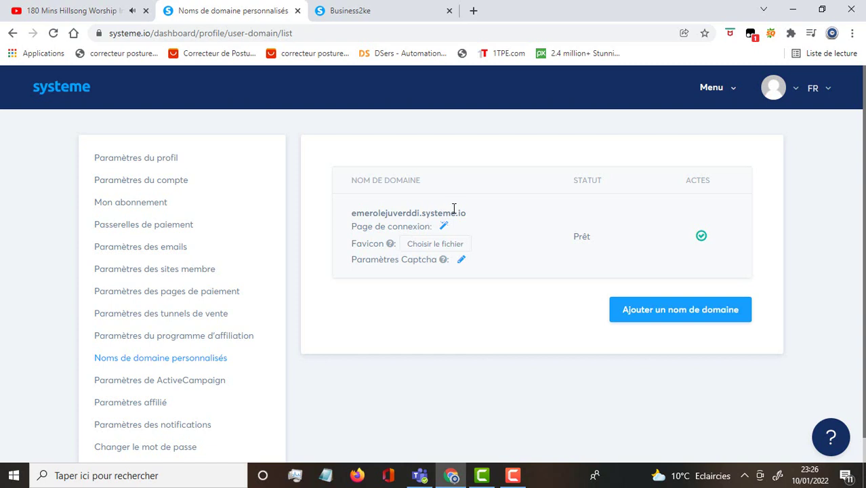
left_click_drag(421, 215, 451, 217)
left_click(481, 219)
left_click(429, 247)
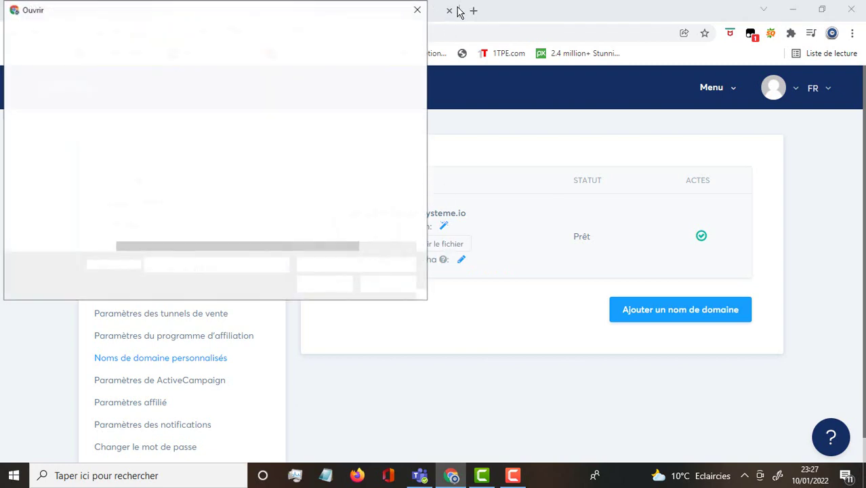
left_click(418, 13)
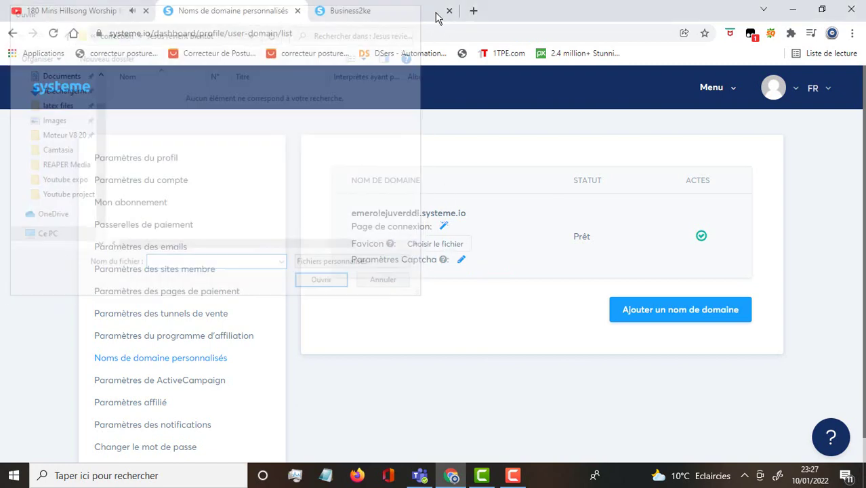
Step: Search the web for "comment cuisiner" in a new browser tab
left_click(474, 12)
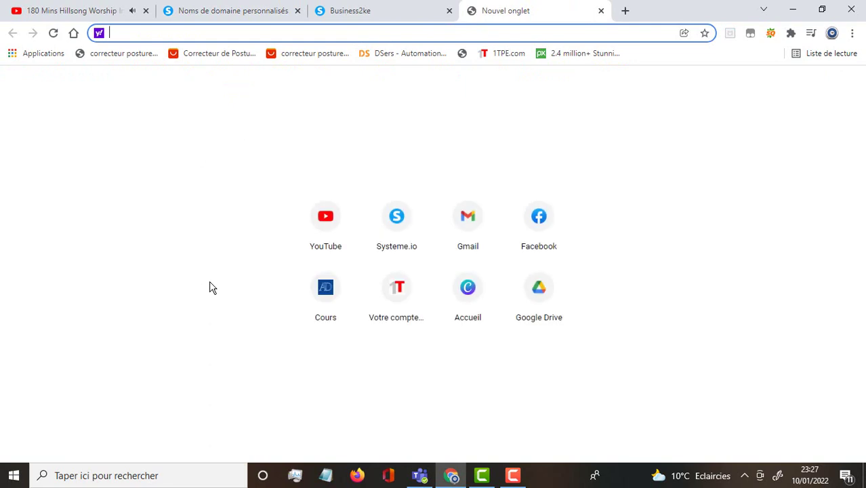
type("je")
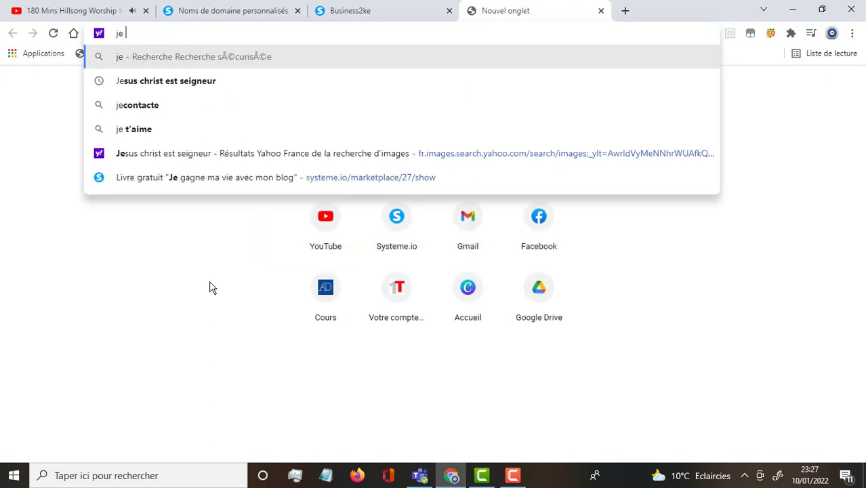
key("BackSpace")
key("BackSpace")
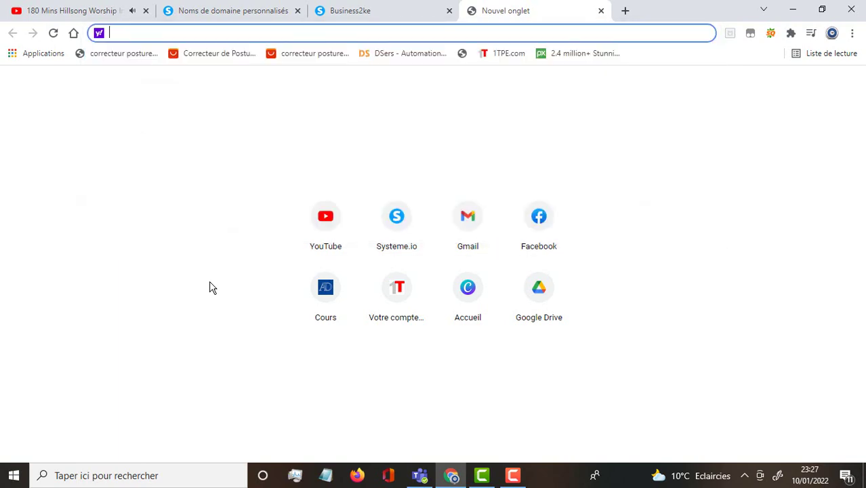
type("commen")
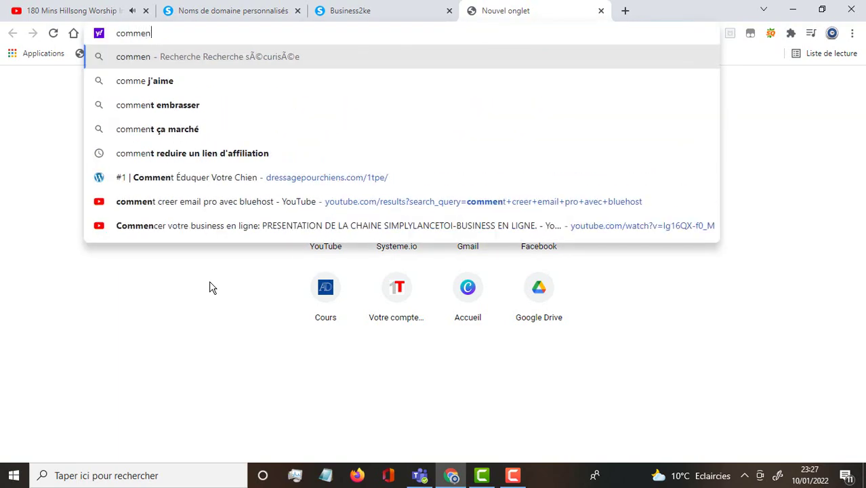
type("t cuisine")
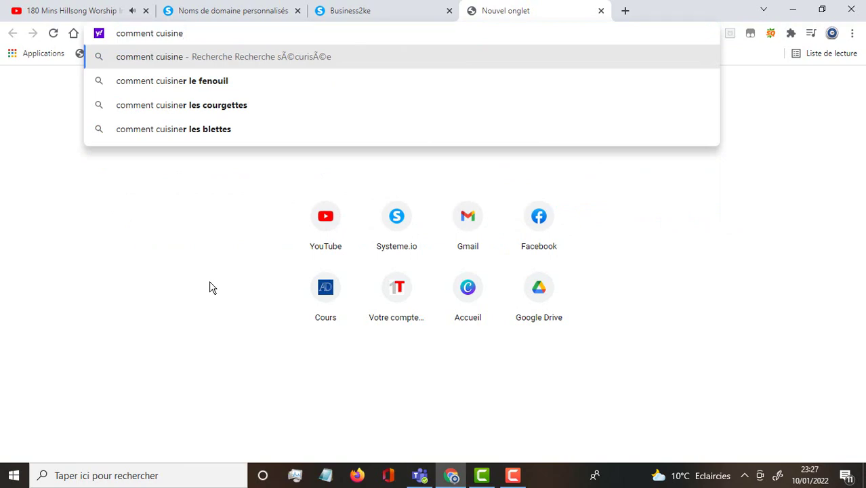
type("r")
key("Return")
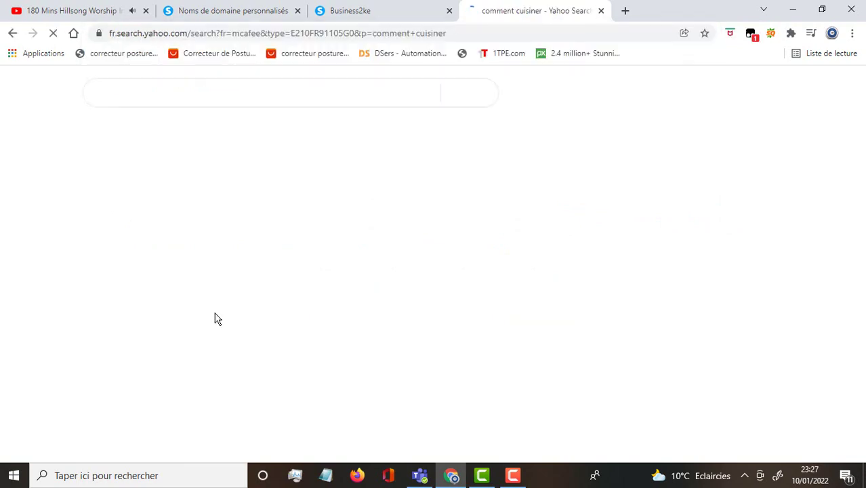
Step: Examine the favicons beside the site addresses in the search results, including the manomano, cdiscount and Amazon listings
scroll(207, 342, "down", 4)
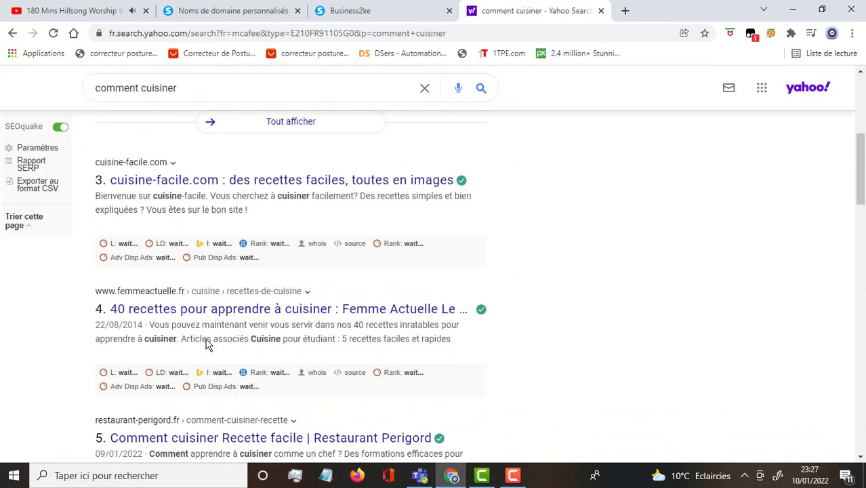
scroll(207, 345, "down", 6)
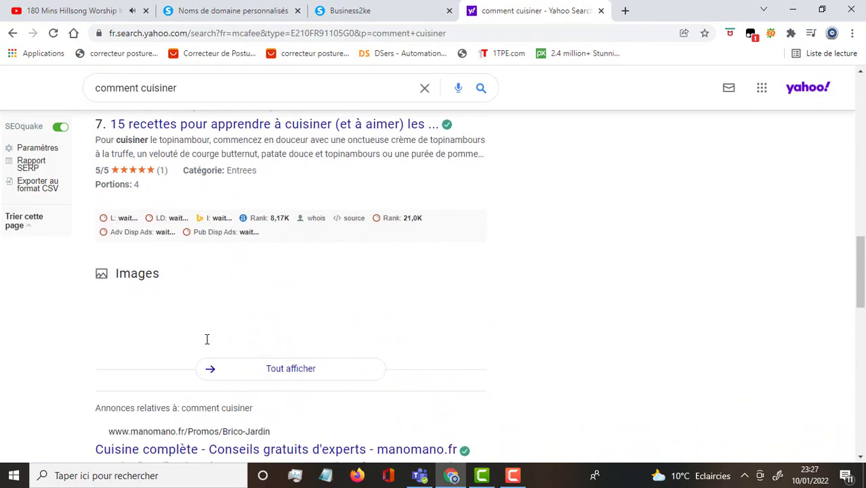
scroll(206, 345, "down", 3)
scroll(207, 343, "down", 3)
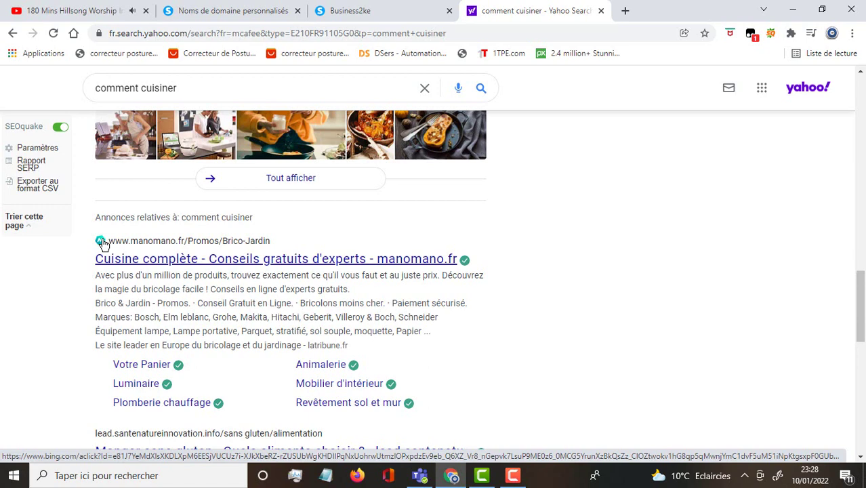
scroll(100, 243, "down", 5)
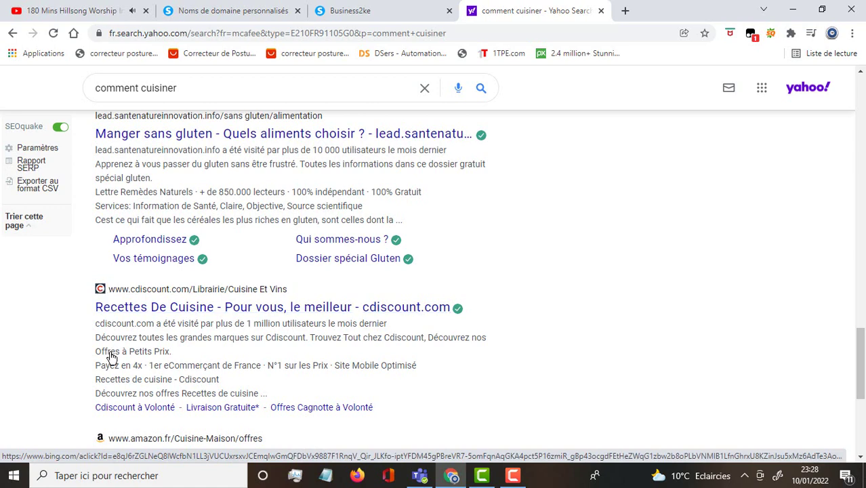
scroll(103, 284, "down", 4)
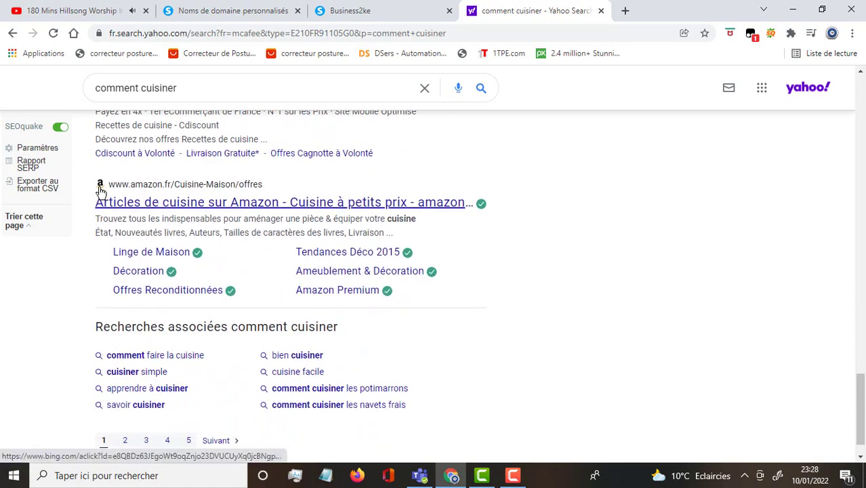
Step: Check the favicon of the Business2ke page, leave the search results, and return to the Noms de domaine personnalisés settings
left_click(382, 8)
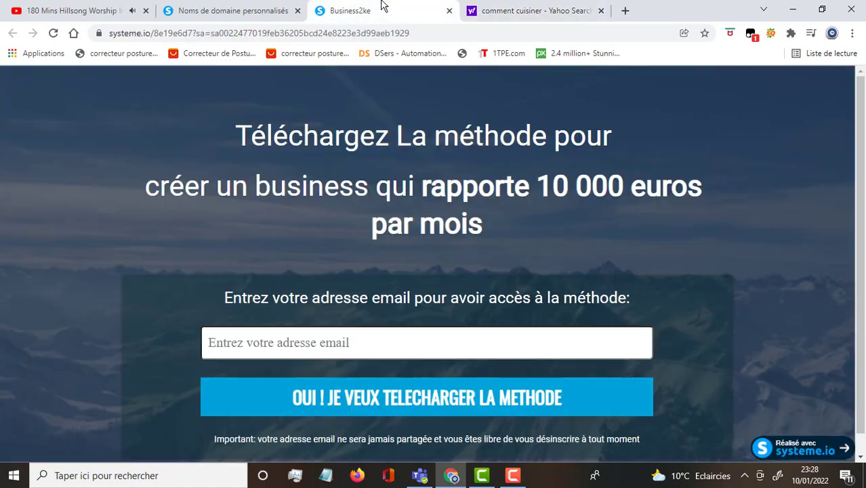
left_click(554, 8)
left_click(12, 34)
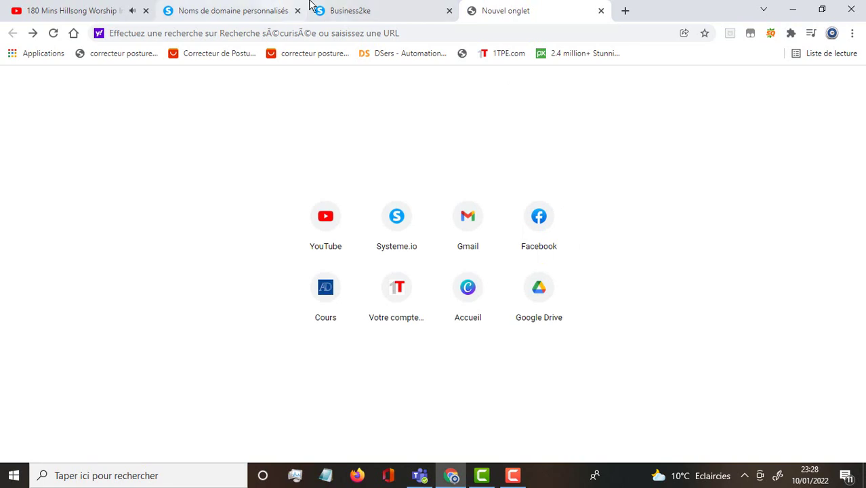
left_click(246, 15)
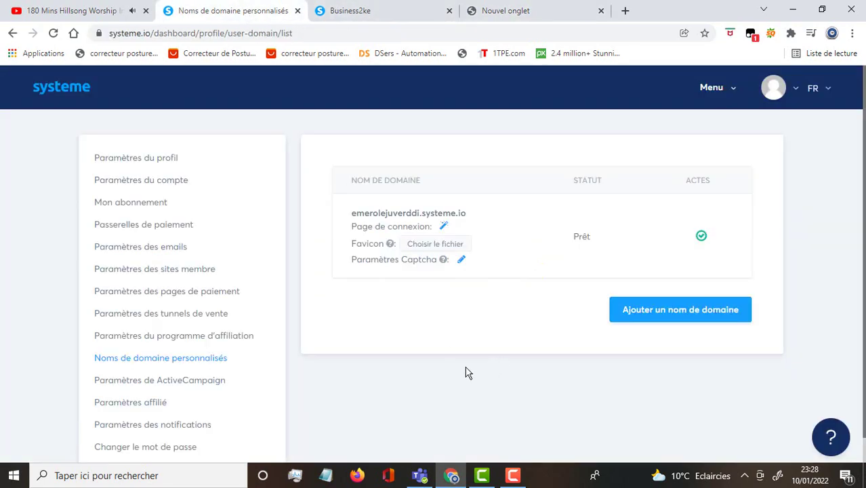
Step: Open Paramètres de ActiveCampaign and examine the URL d'API and Clé API fields without filling them in
left_click(158, 392)
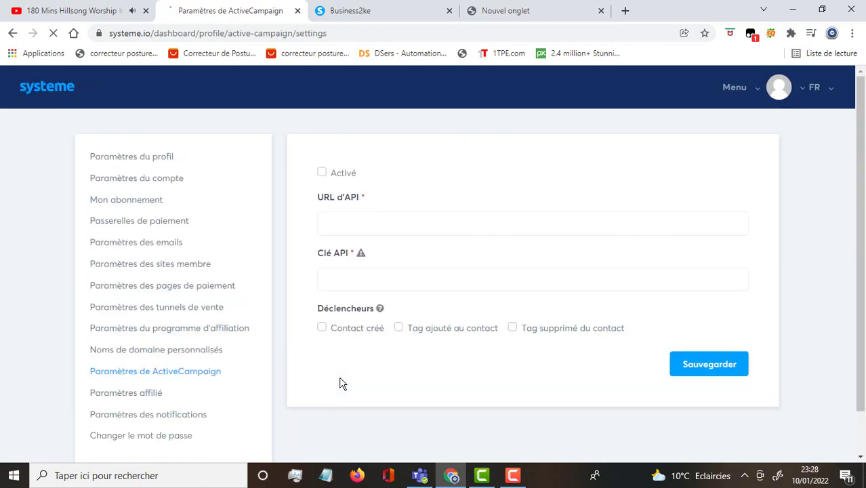
left_click(339, 218)
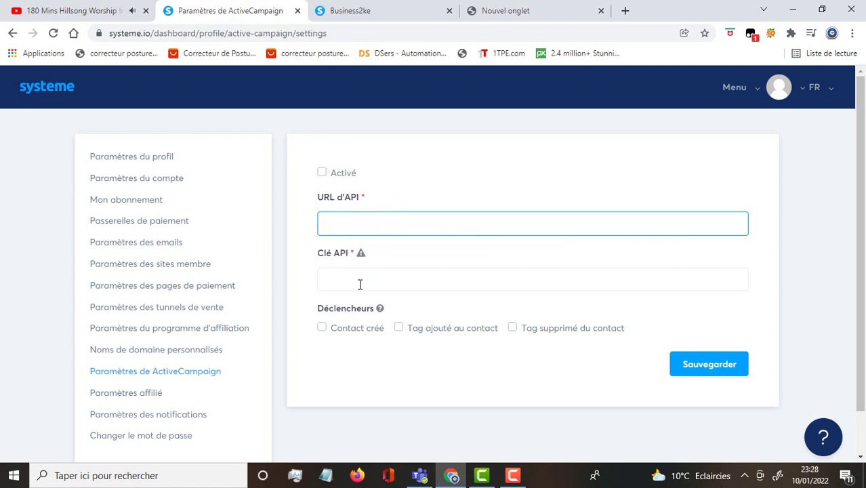
left_click(360, 284)
left_click(365, 213)
scroll(265, 371, "down", 1)
Step: Open Paramètres affilié and choose PayPal as the payment method for receiving commissions
left_click(126, 346)
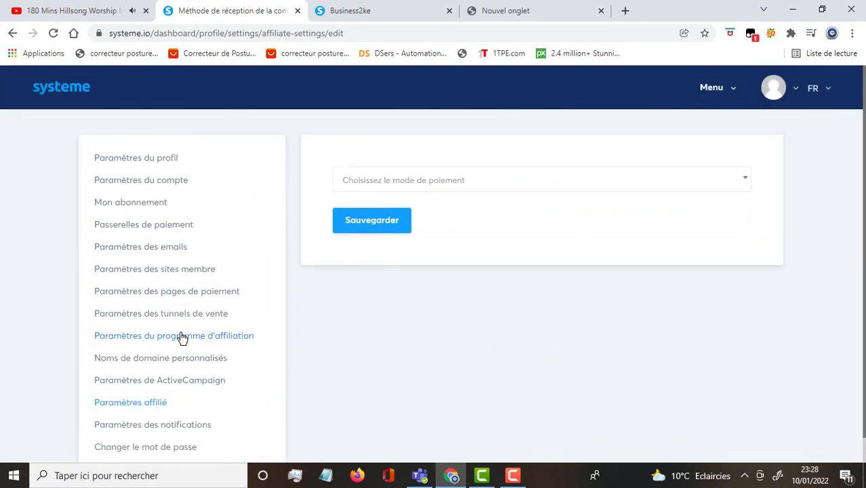
scroll(353, 288, "down", 1)
left_click(468, 158)
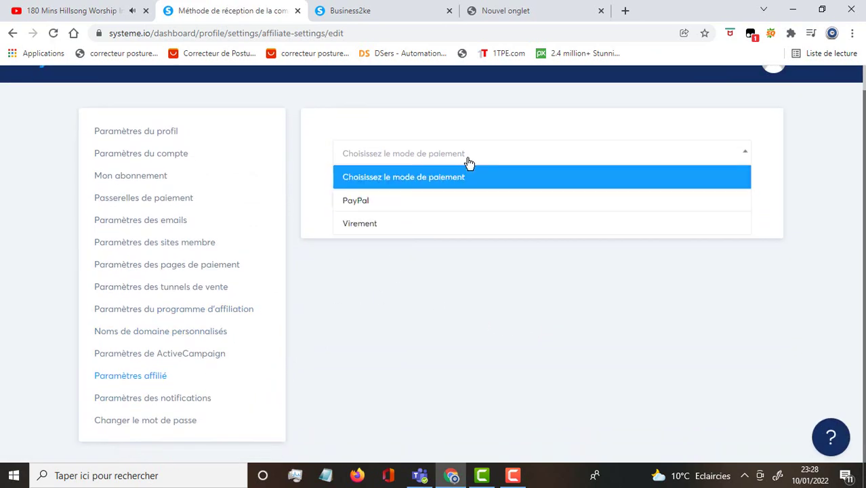
left_click(371, 206)
Step: Try Virement as the commission payment method and review the available payment options
left_click(393, 154)
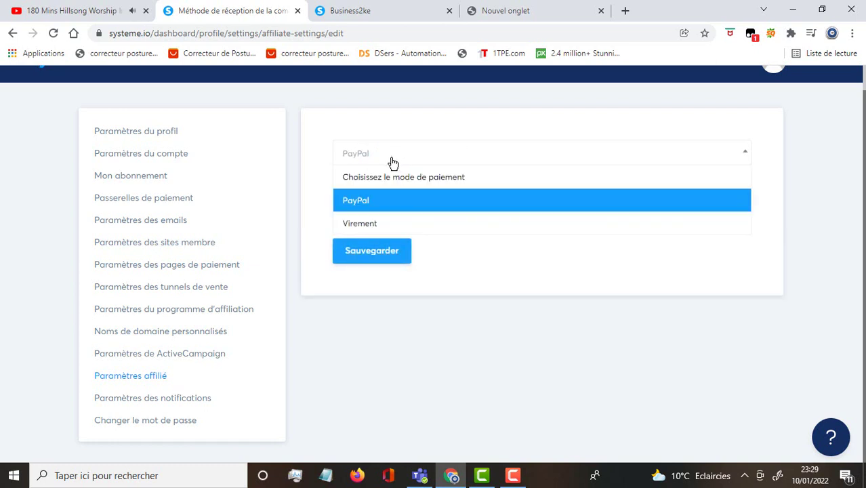
left_click(380, 222)
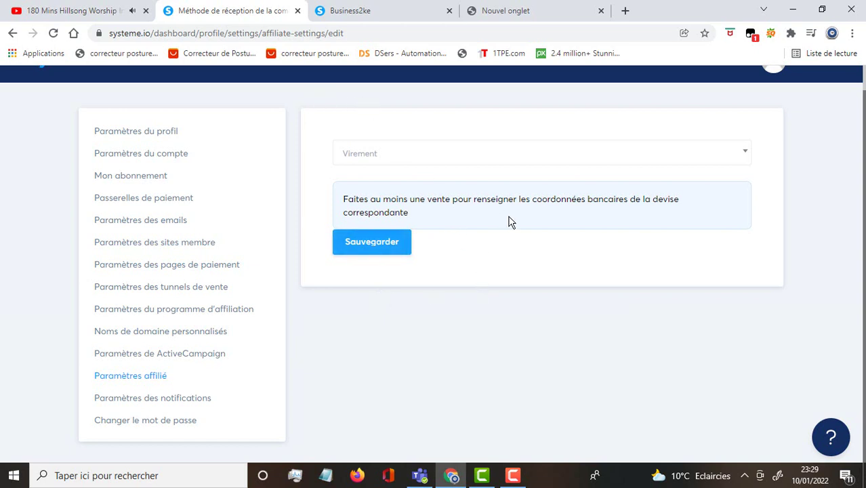
left_click(433, 151)
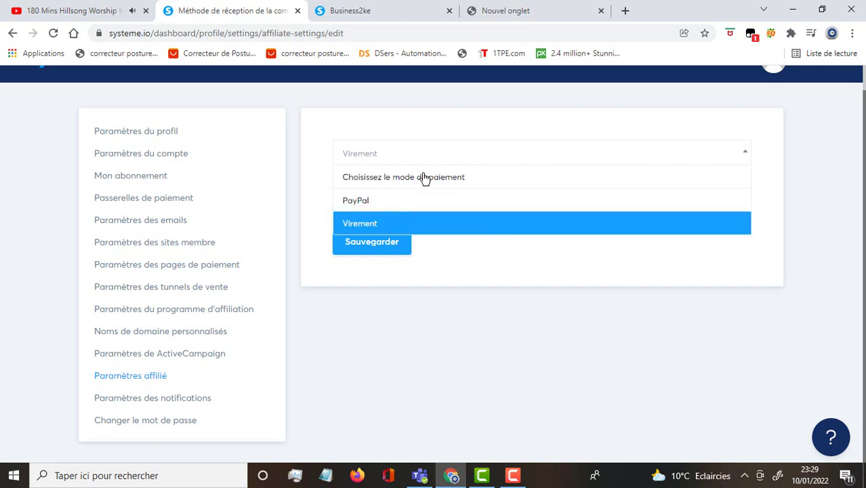
left_click(383, 223)
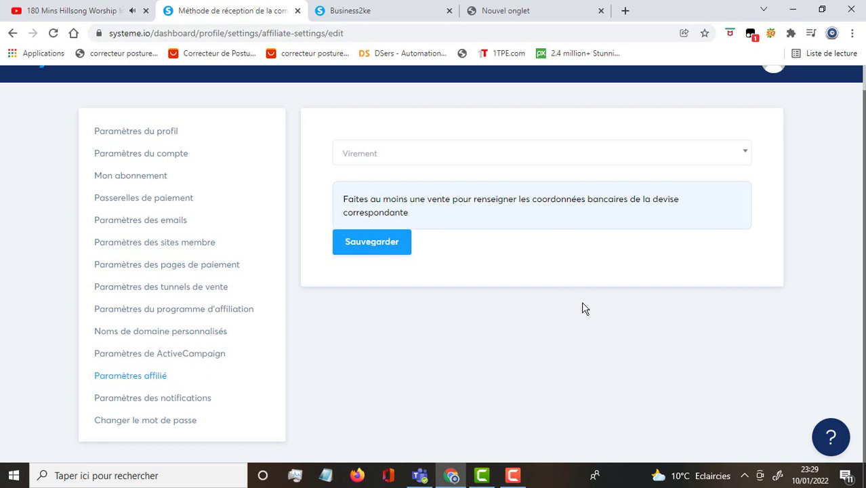
left_click(440, 161)
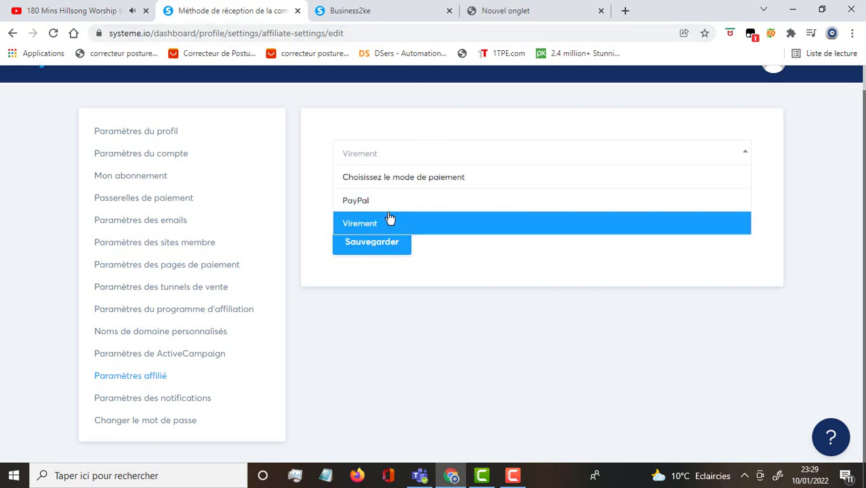
left_click(389, 224)
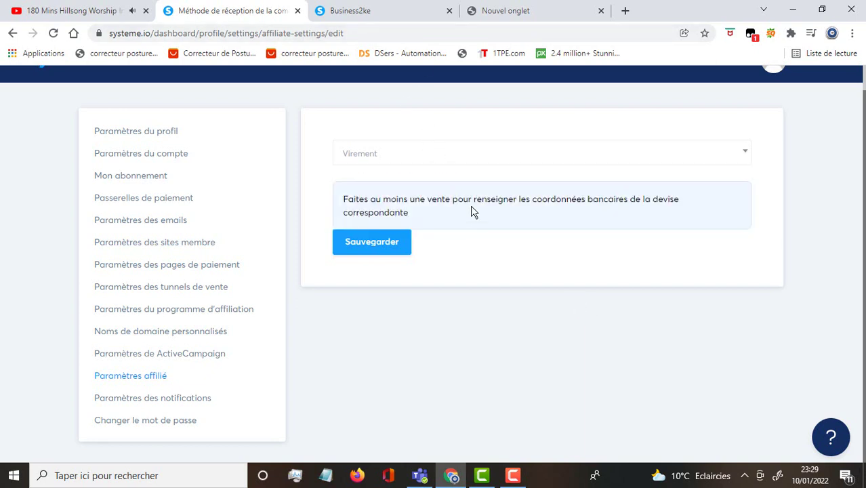
Step: Switch the commission payment method to PayPal and select its Email field without entering an address
left_click(635, 153)
left_click(377, 202)
left_click(394, 209)
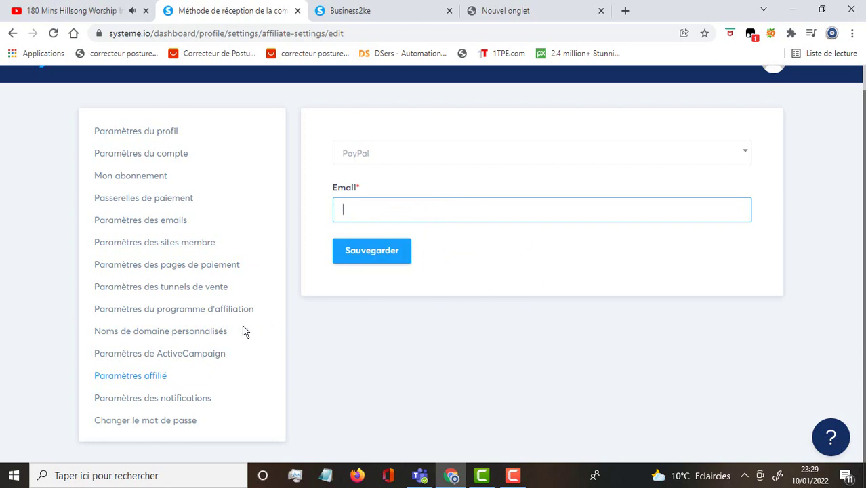
Step: Open Paramètres des notifications and examine the seller, invoice and affiliate email notification options
left_click(187, 405)
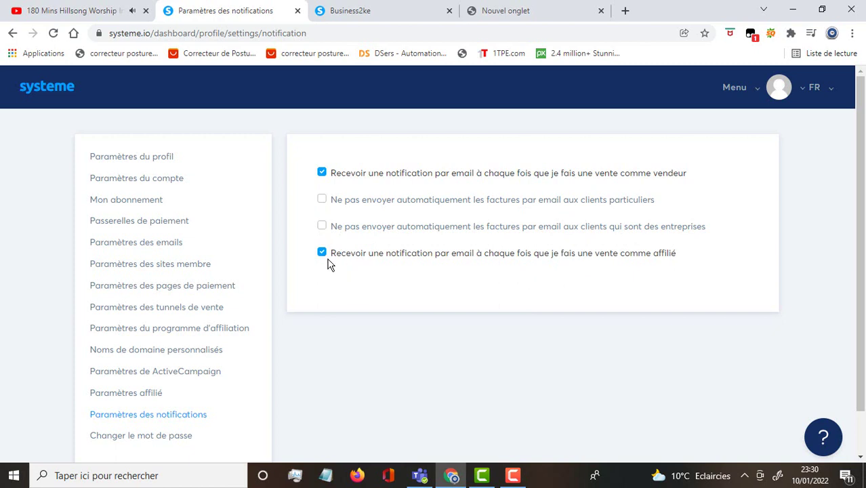
scroll(329, 330, "down", 1)
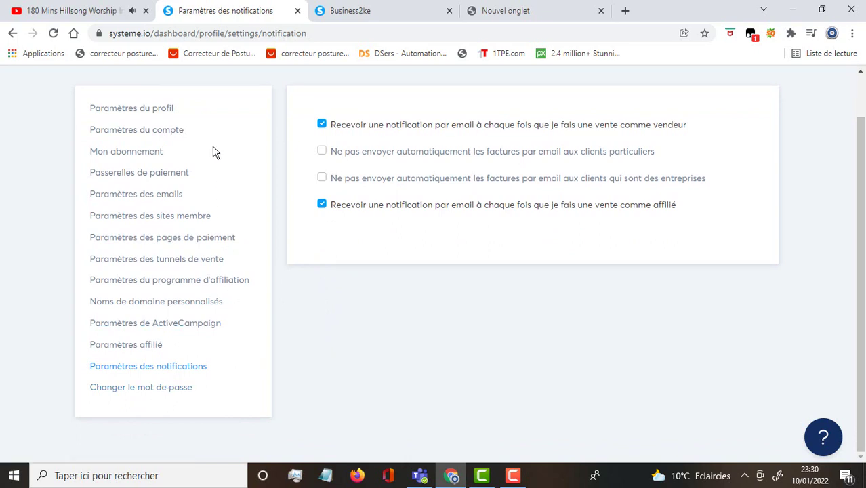
scroll(219, 184, "up", 1)
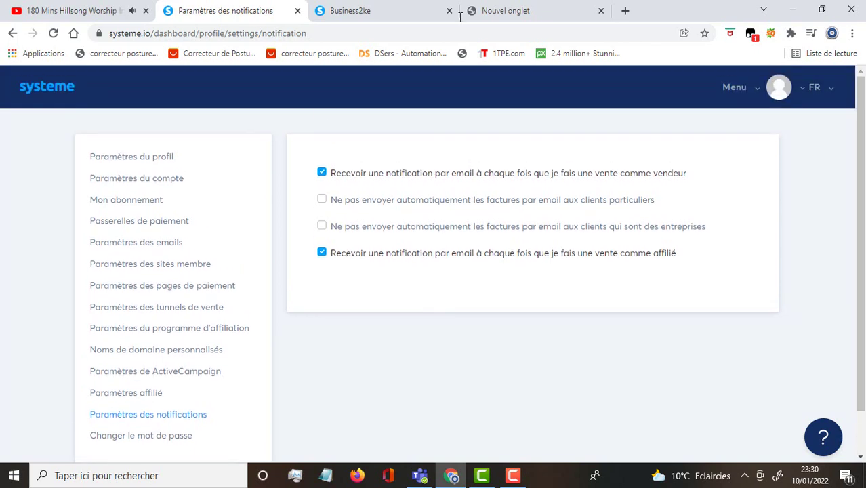
Step: Open the main Tableau de bord and review its new contacts, total sales and live activity sections
left_click(757, 91)
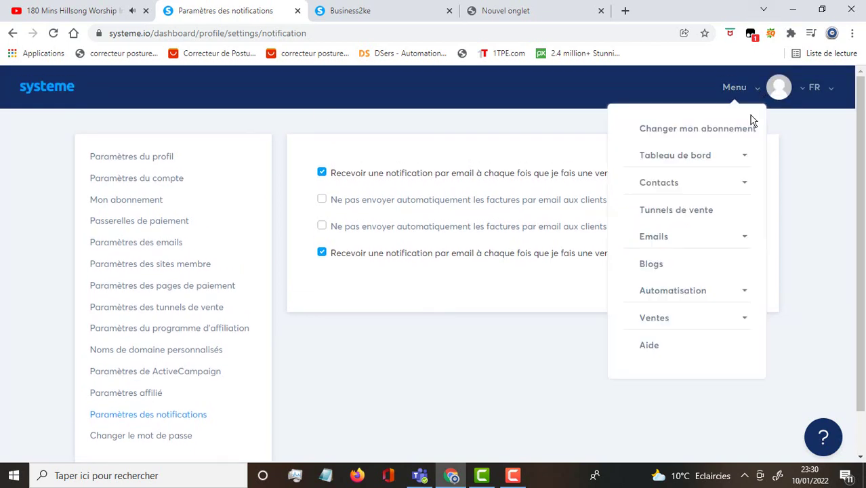
left_click(724, 160)
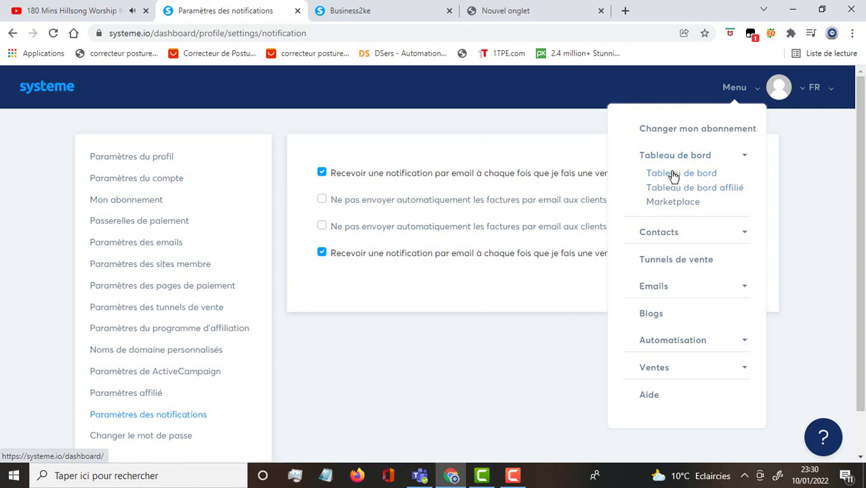
left_click(674, 174)
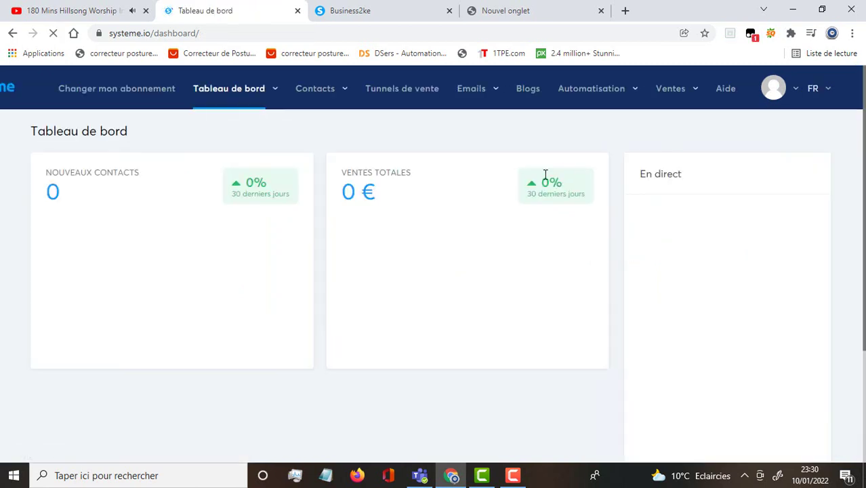
scroll(434, 267, "down", 2)
scroll(431, 258, "up", 3)
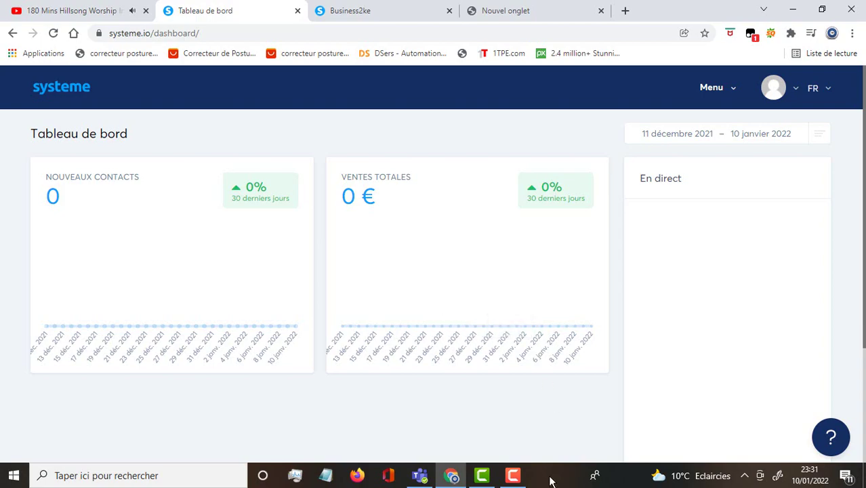
mouse_move(528, 477)
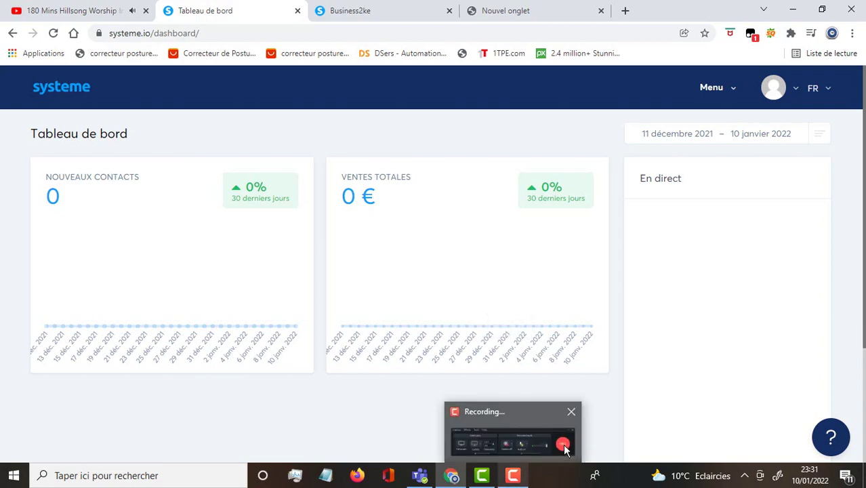
mouse_move(565, 448)
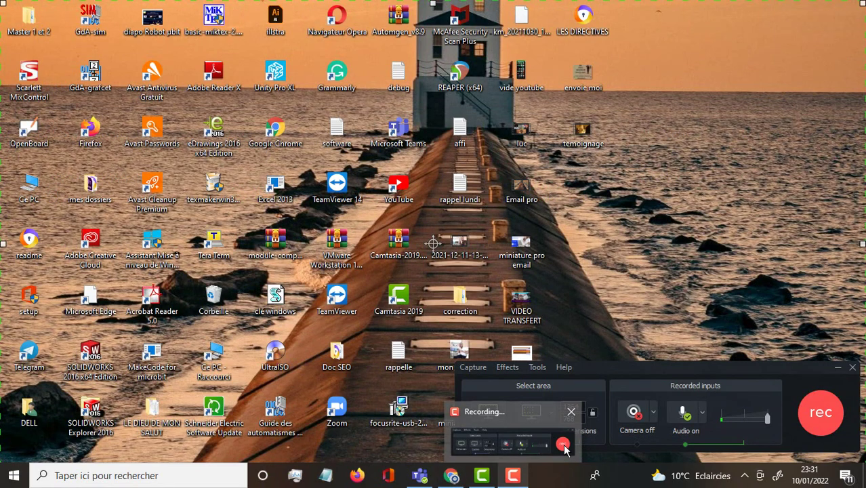
left_click(565, 448)
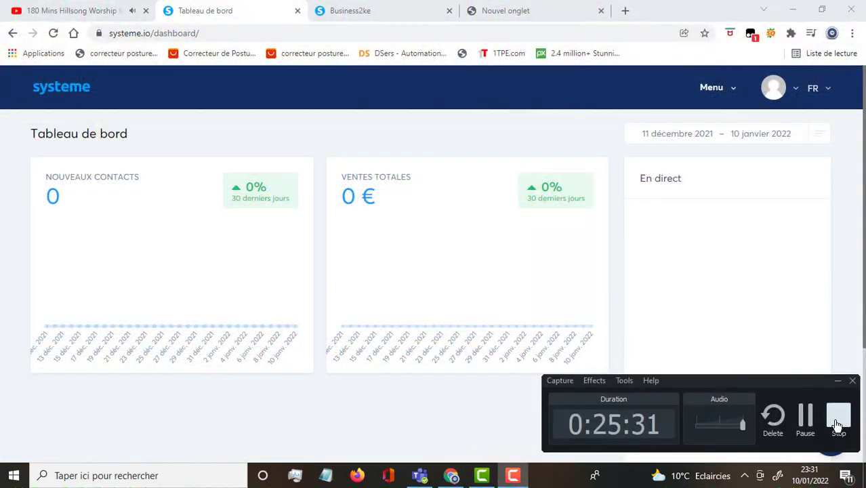